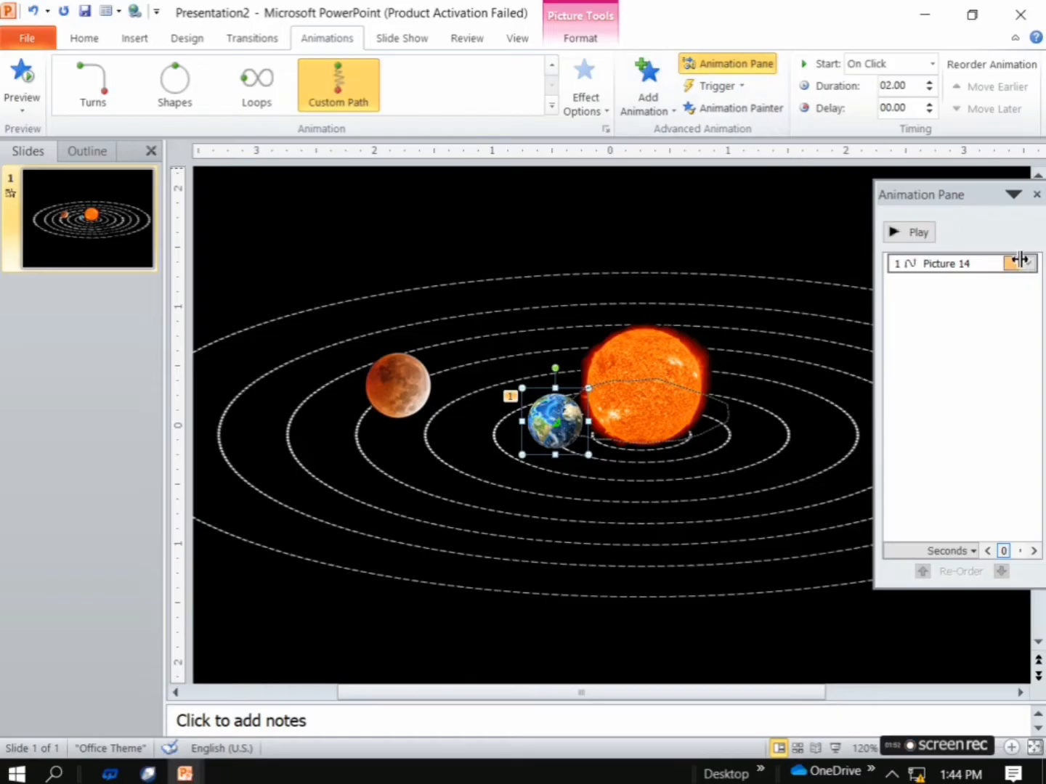
Set the Earth picture's custom path animation to start With Previous in its timing options
left_click(1027, 263)
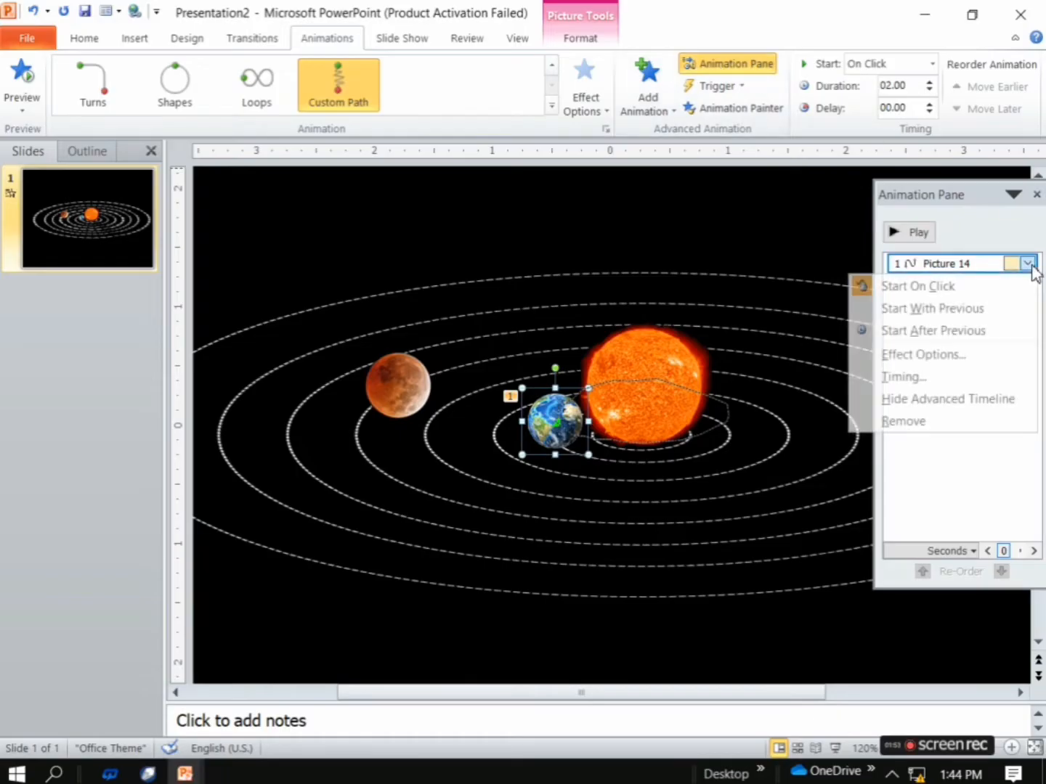
left_click(916, 378)
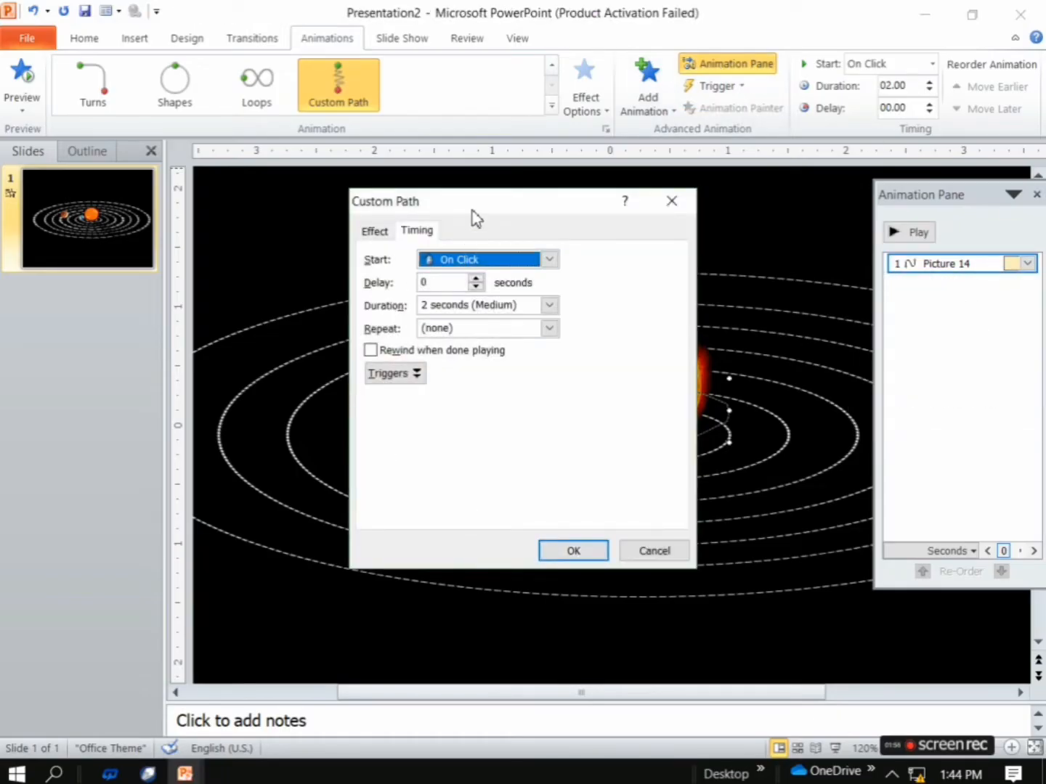
left_click_drag(476, 218, 607, 265)
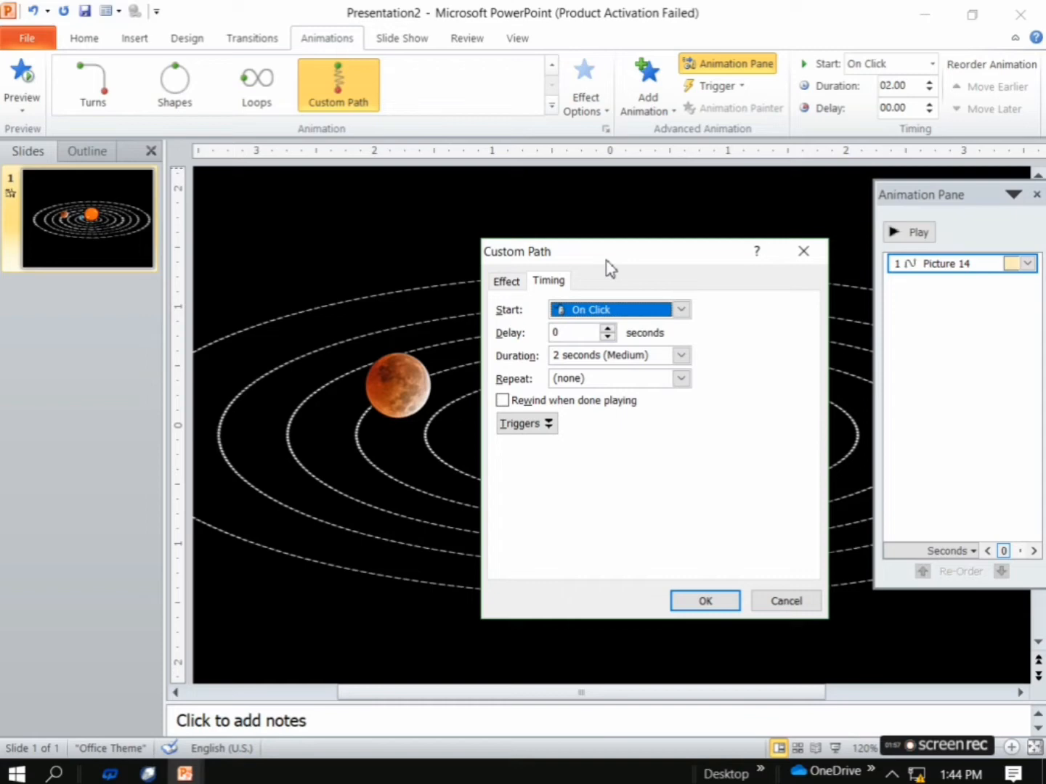
left_click(681, 310)
left_click(613, 350)
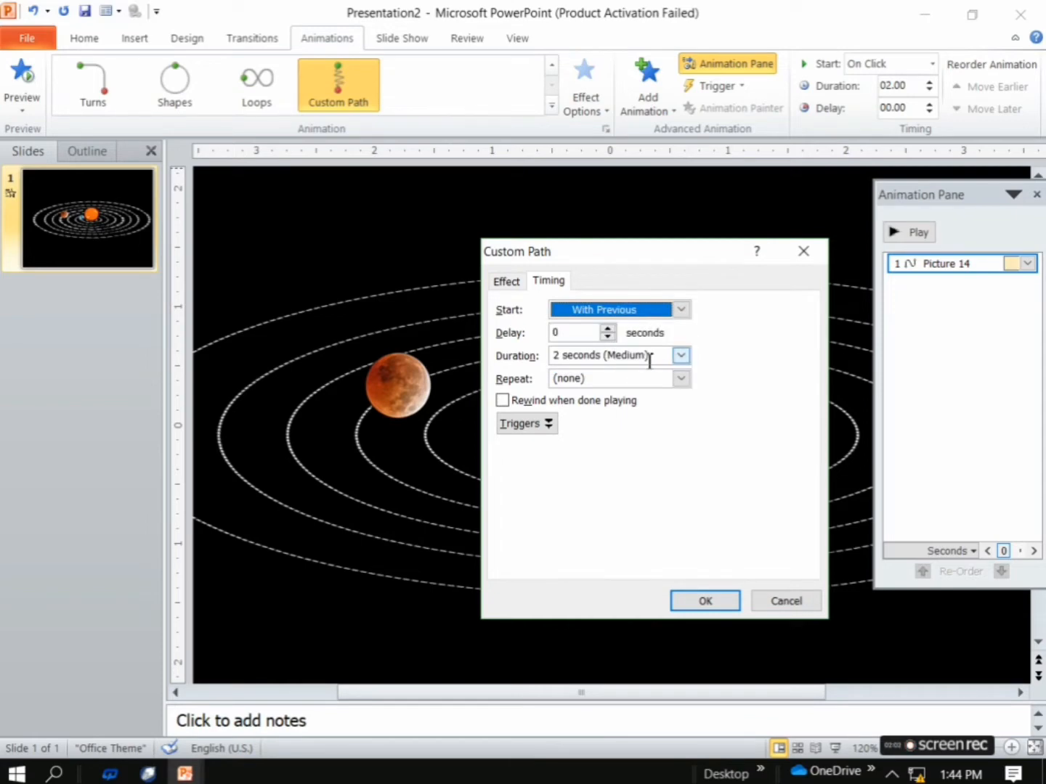
Set the Earth animation's duration to 3 seconds and its repeat to Until End of Slide
left_click(557, 359)
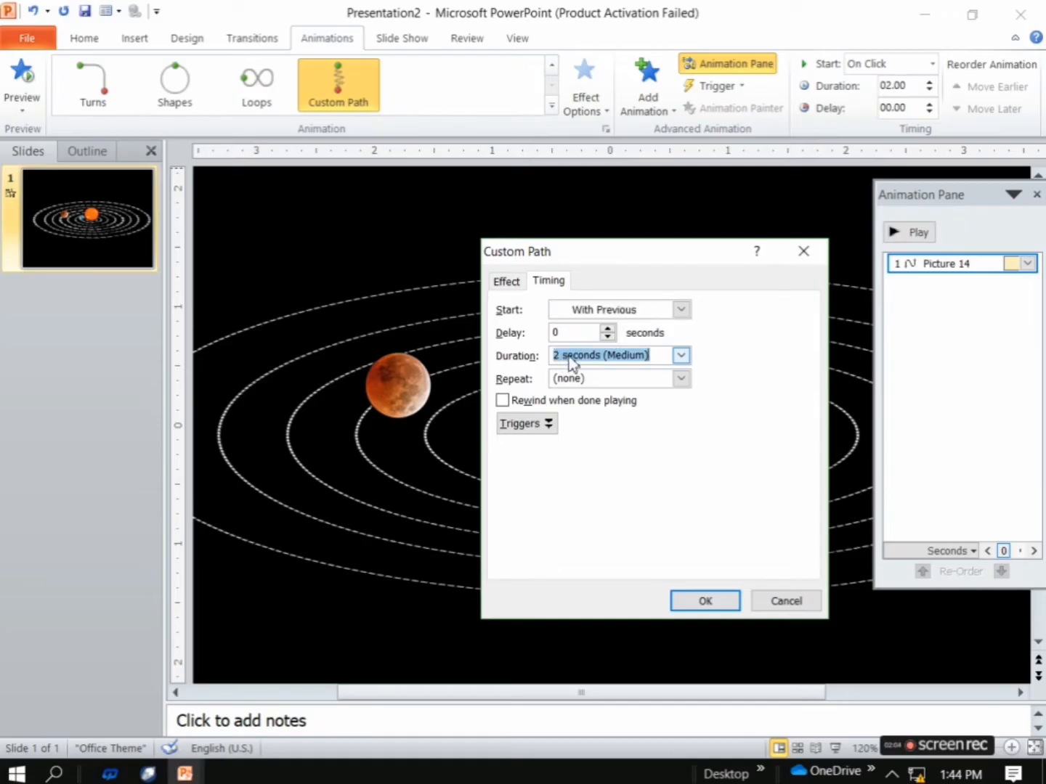
left_click(559, 361)
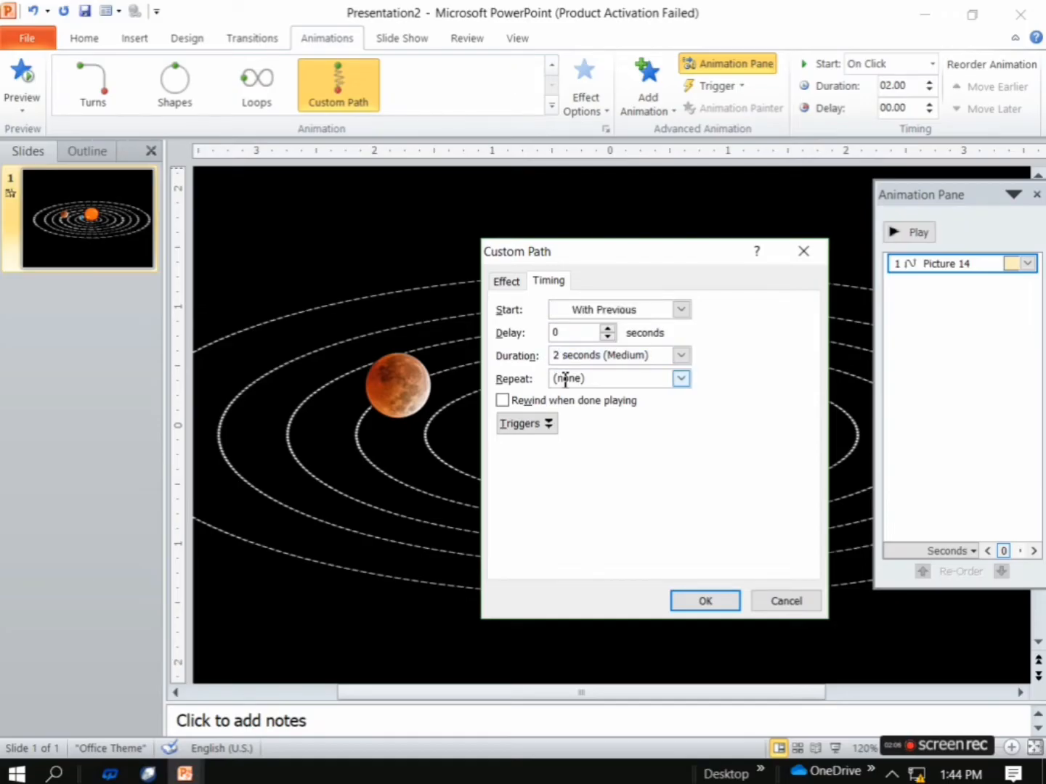
type("3")
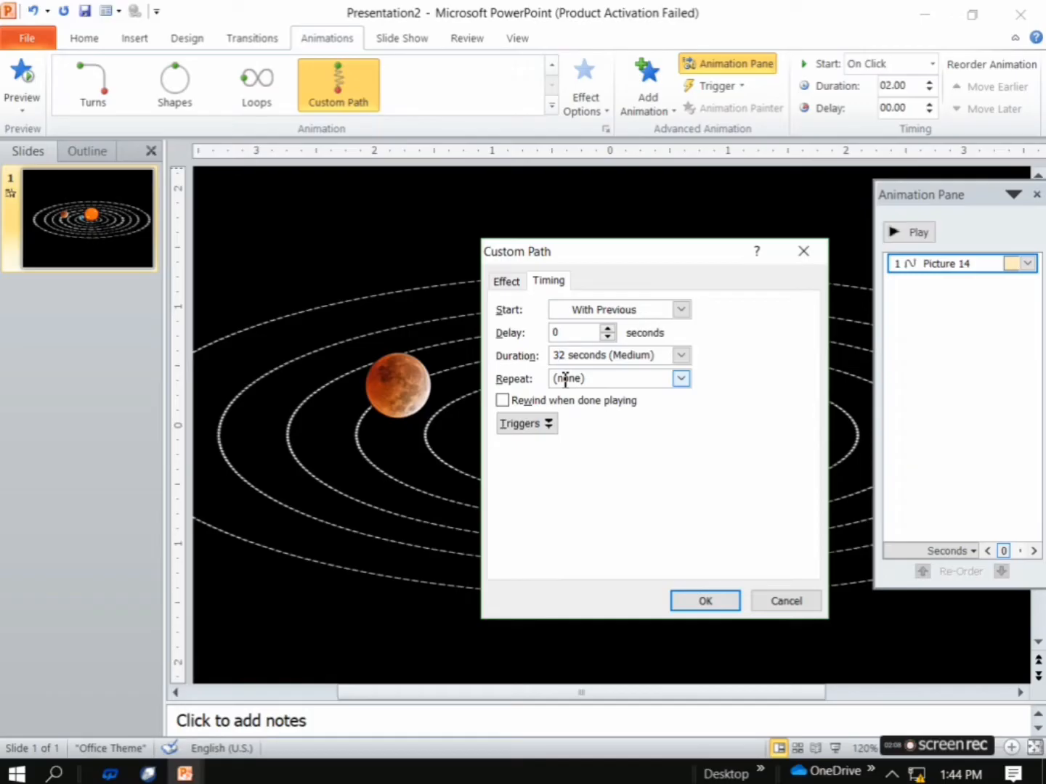
key("BackSpace")
left_click(681, 383)
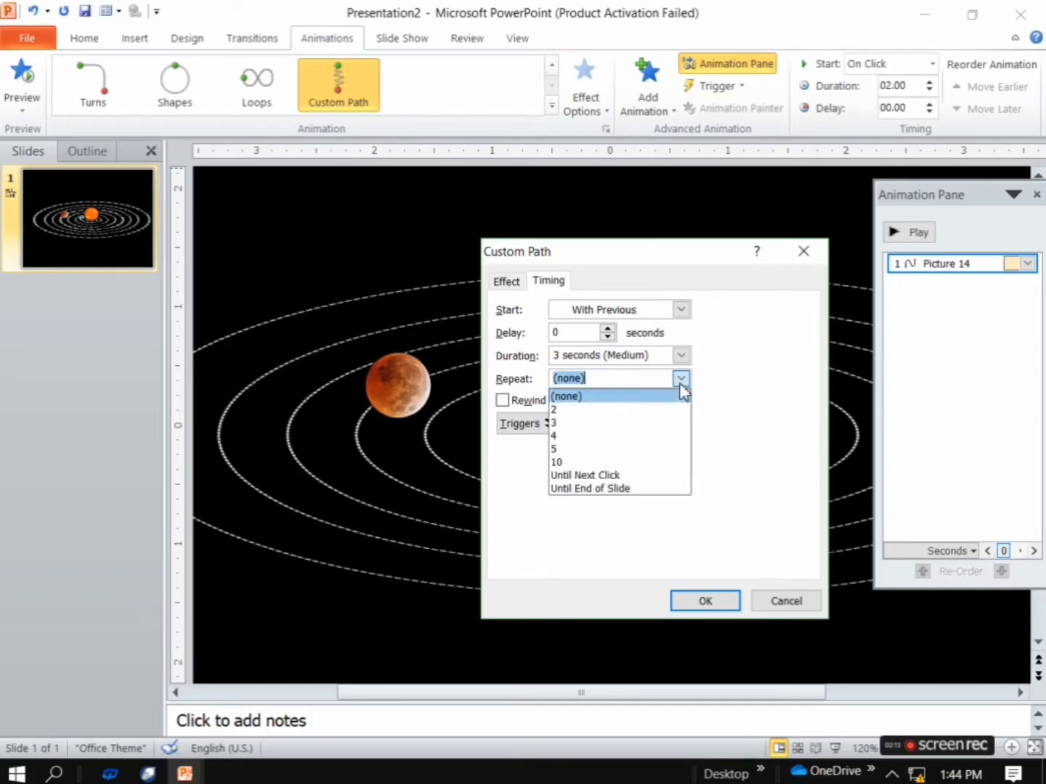
left_click(601, 487)
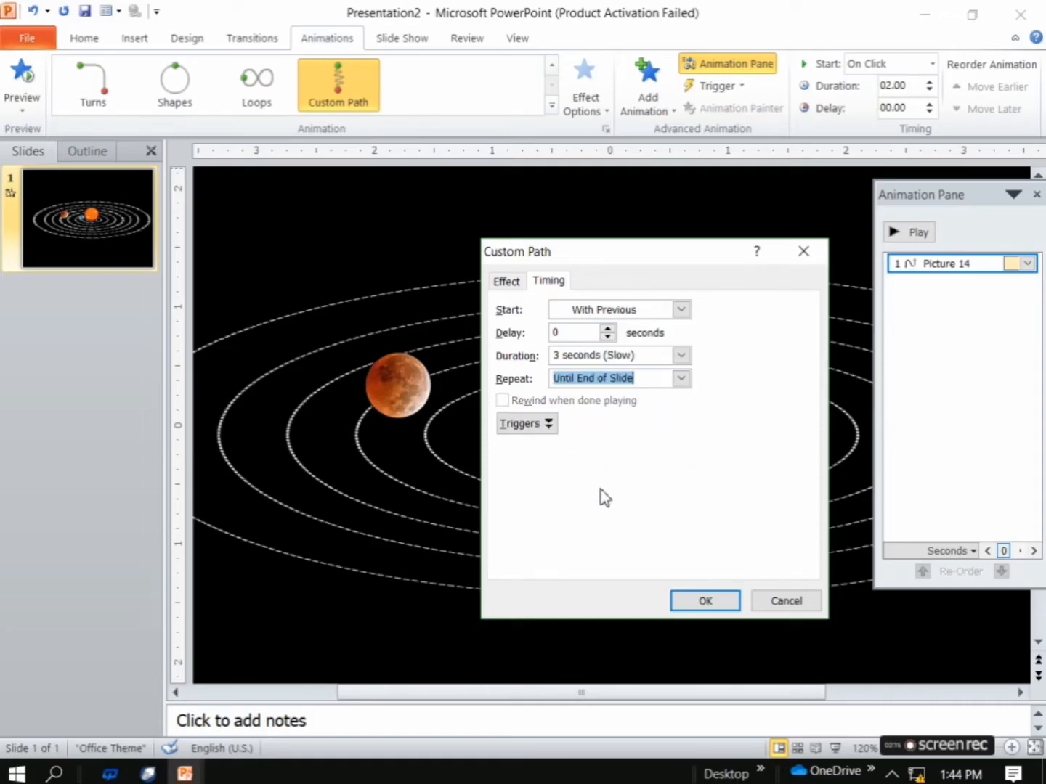
Set the smooth start and smooth end of the Earth's motion path to 0 sec and apply the effect settings
left_click(507, 281)
left_click_drag(635, 354, 610, 387)
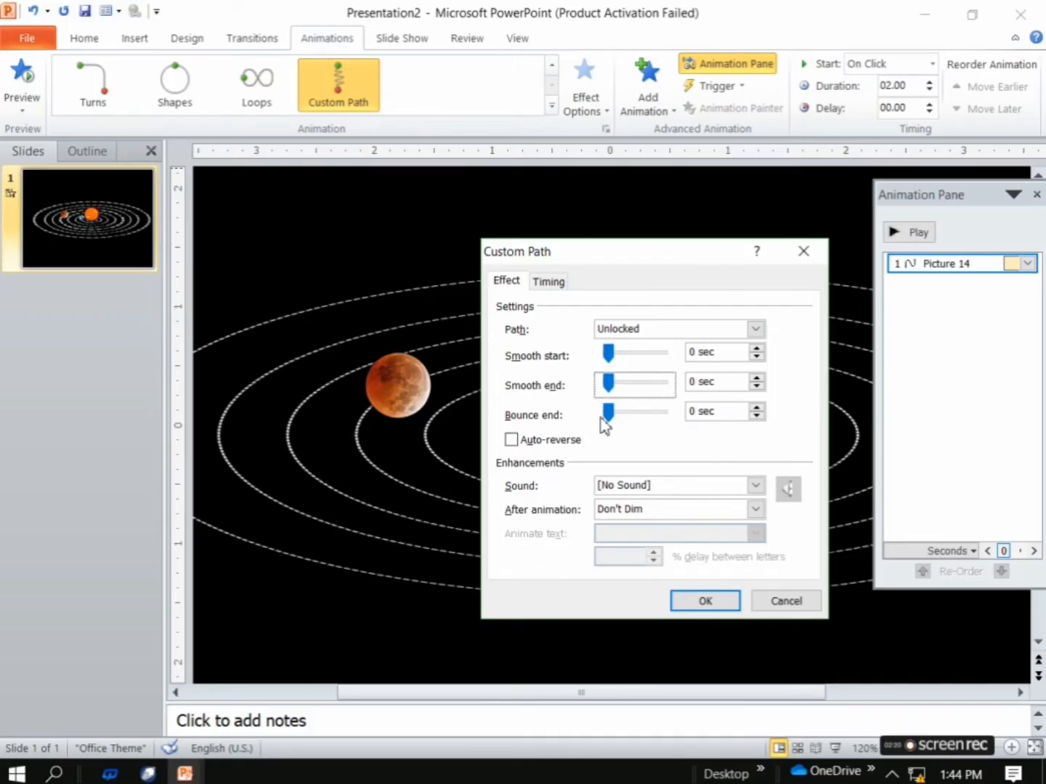
left_click(704, 601)
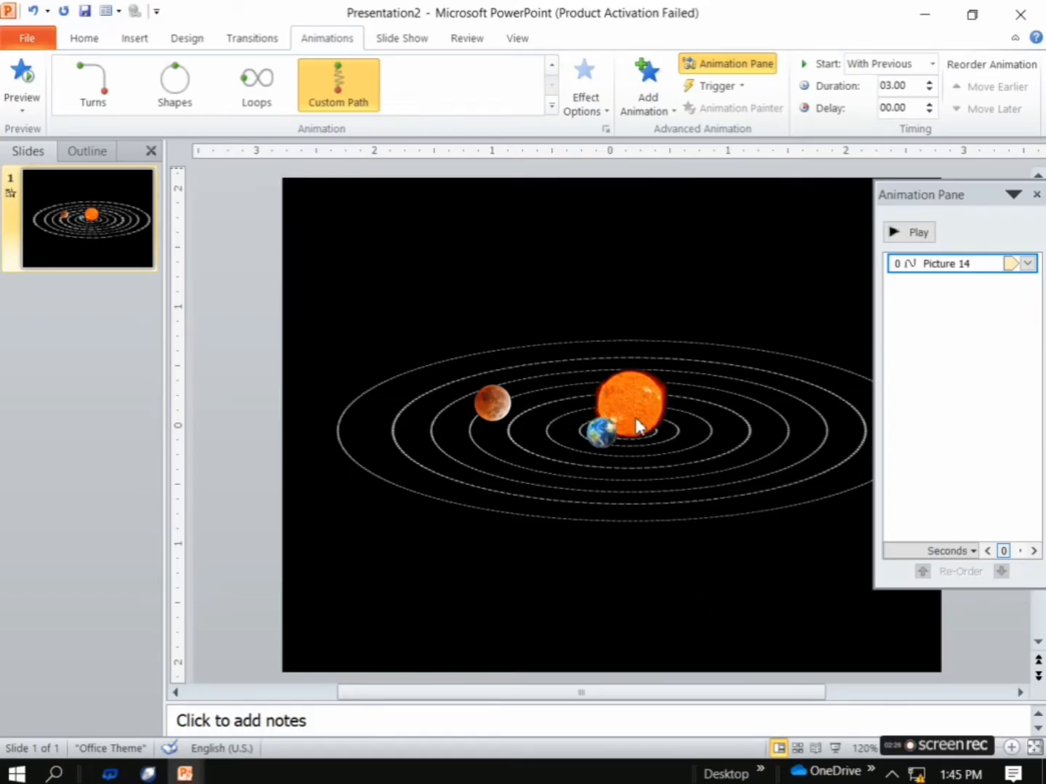
Bring the sun picture forward so it lies in front of the Earth, and preview the animation
left_click(673, 362)
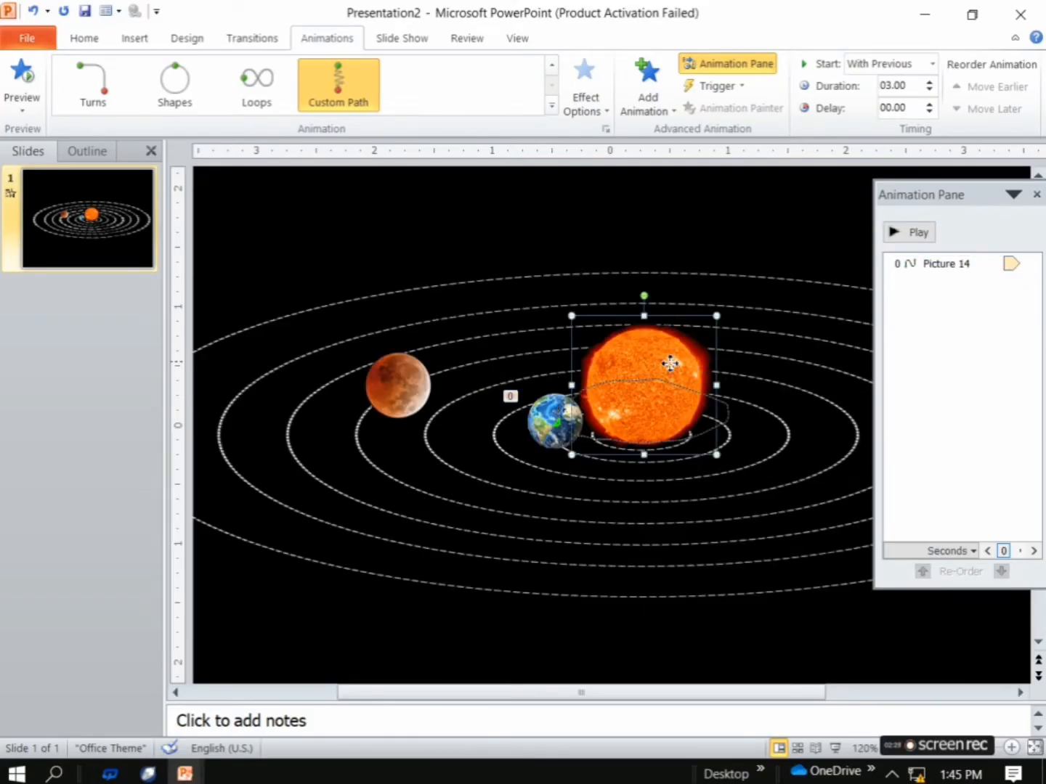
left_click(594, 47)
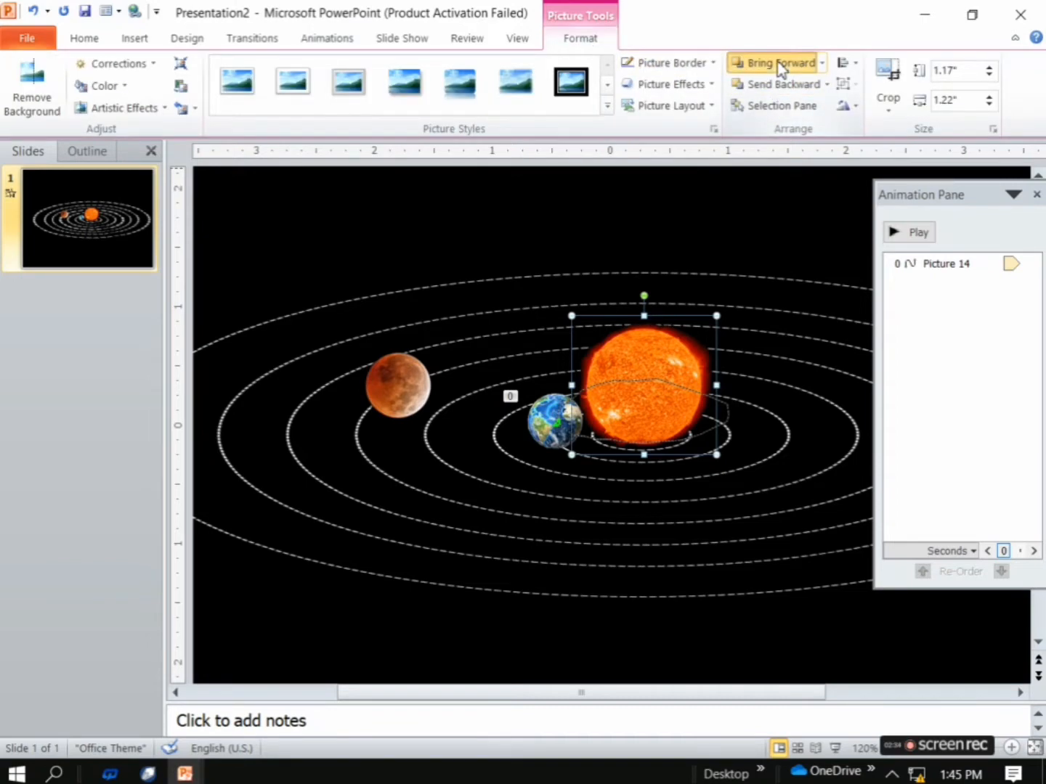
left_click(894, 232)
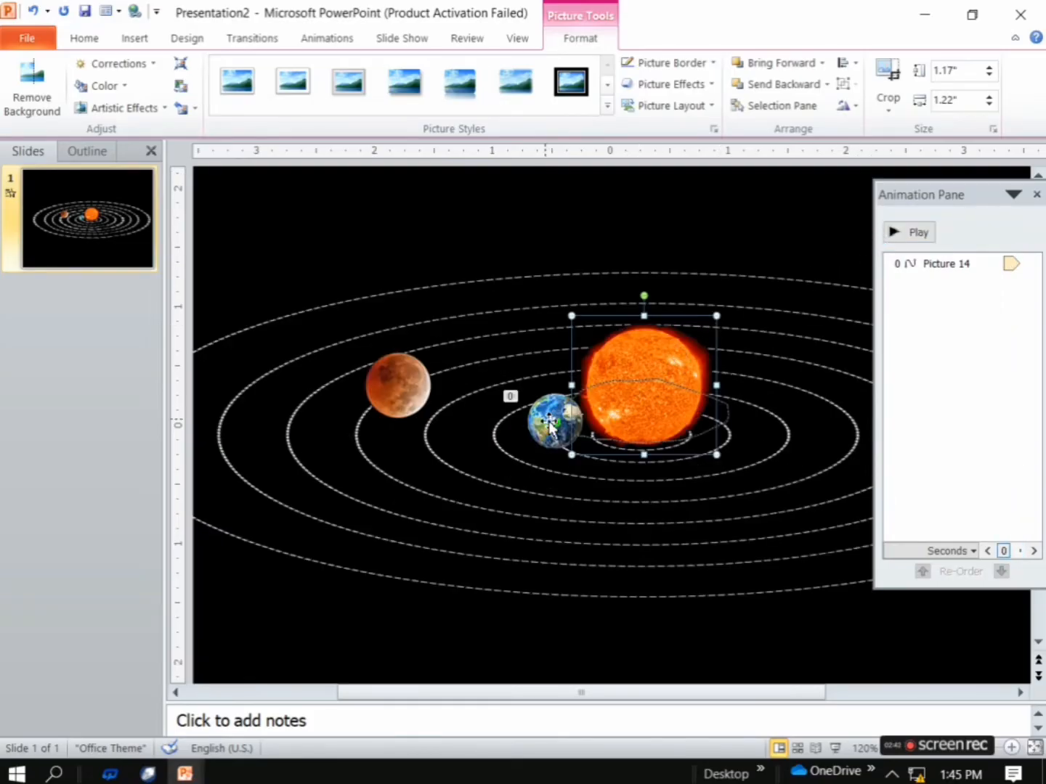
Shift the Earth's motion path slightly downward and play the animation to check the orbit
left_click(556, 420)
left_click(554, 422)
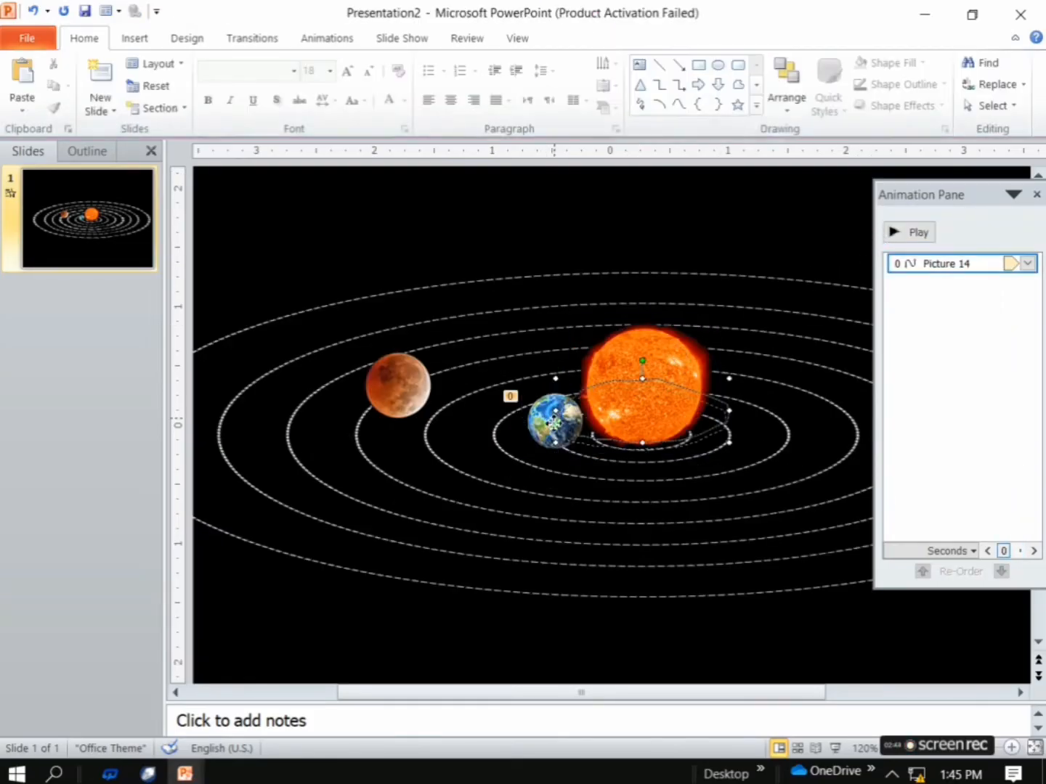
left_click(892, 232)
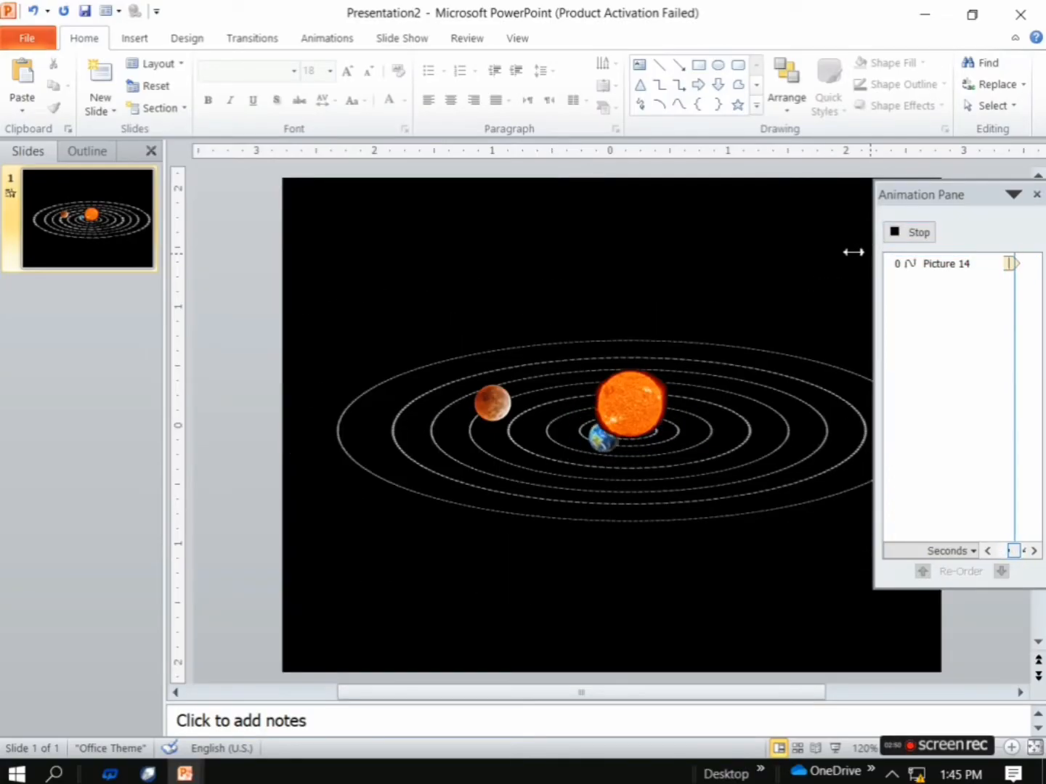
Scale the sun picture down slightly from its lower corner
left_click(649, 377)
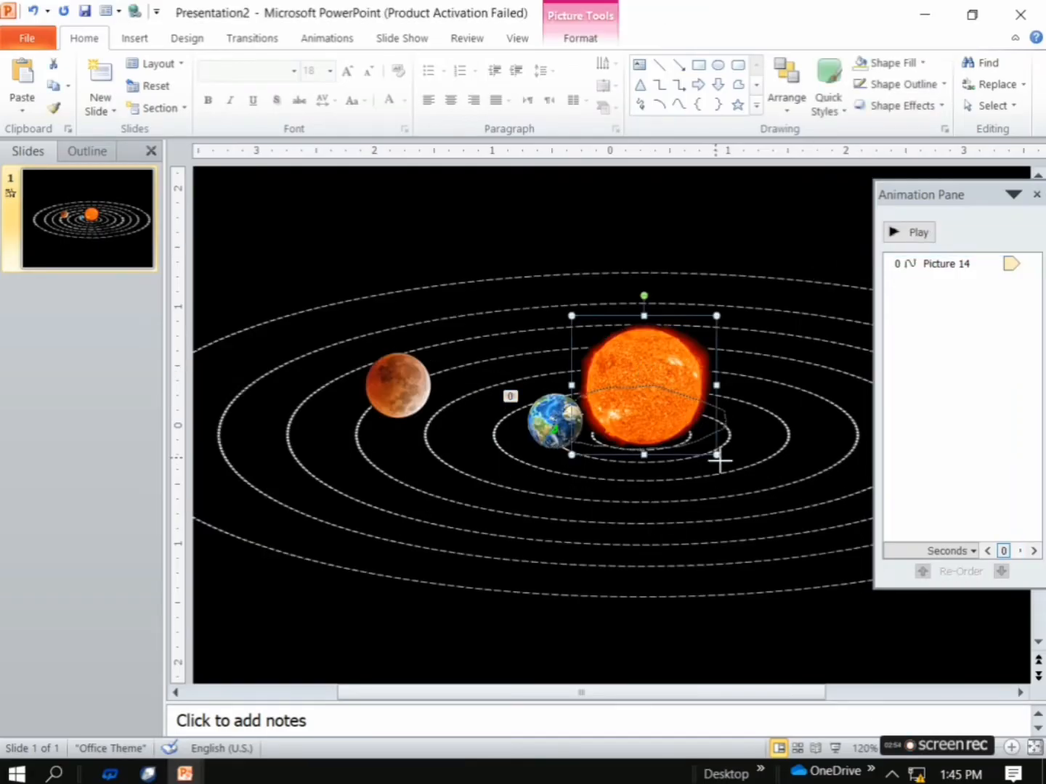
left_click_drag(719, 461, 700, 440)
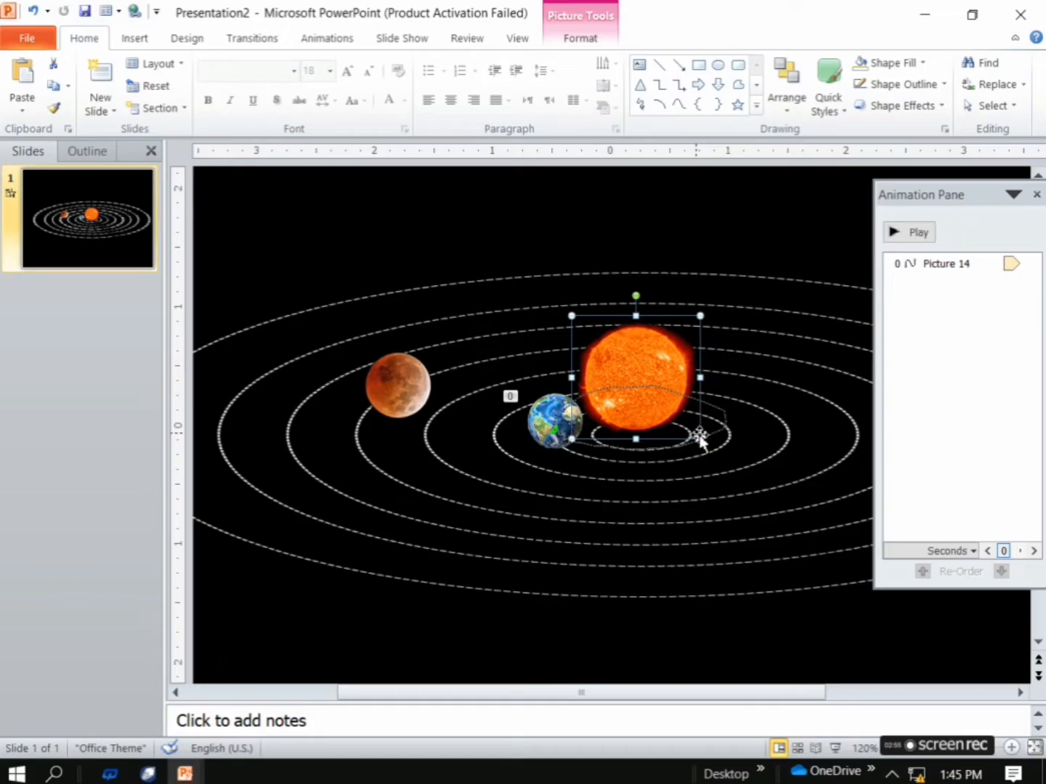
left_click(642, 395)
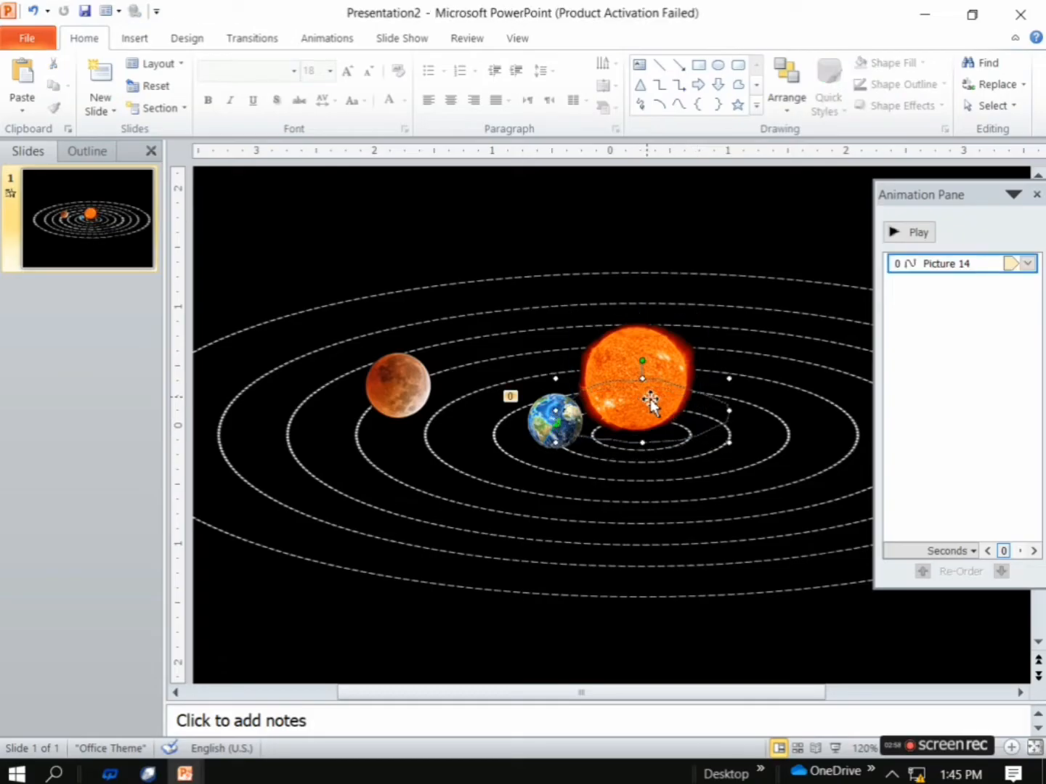
Centre the sun over the innermost orbit, nudge it up slightly, and preview the Earth's animation
left_click(653, 372)
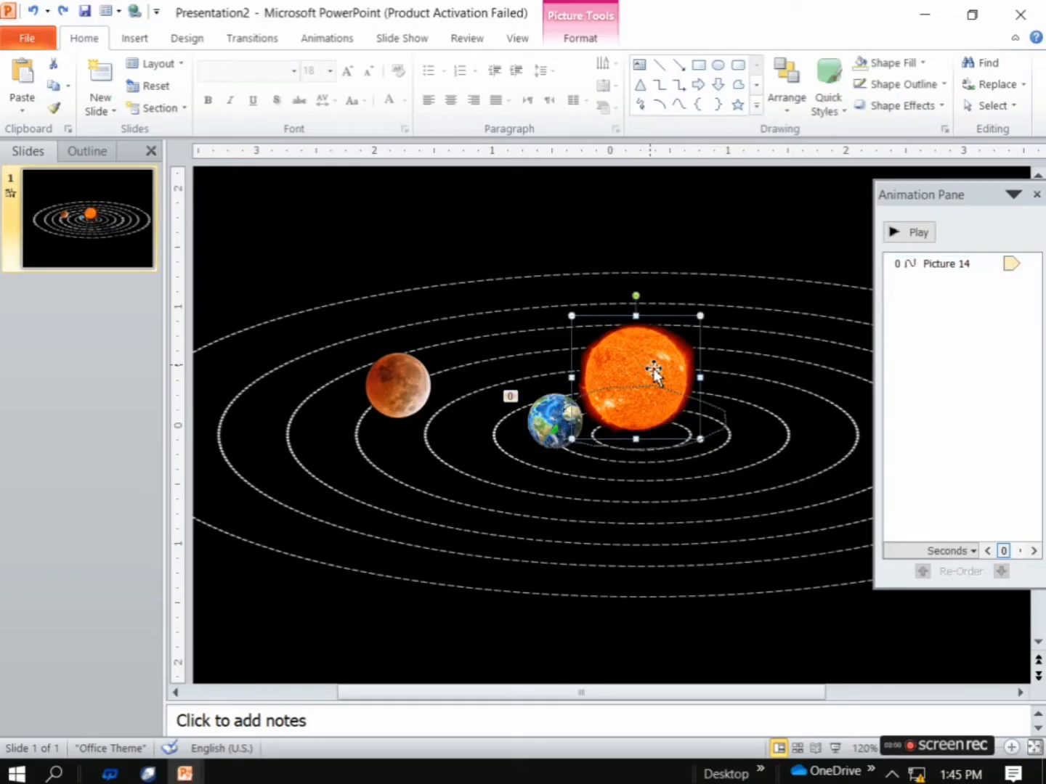
left_click_drag(653, 393, 656, 403)
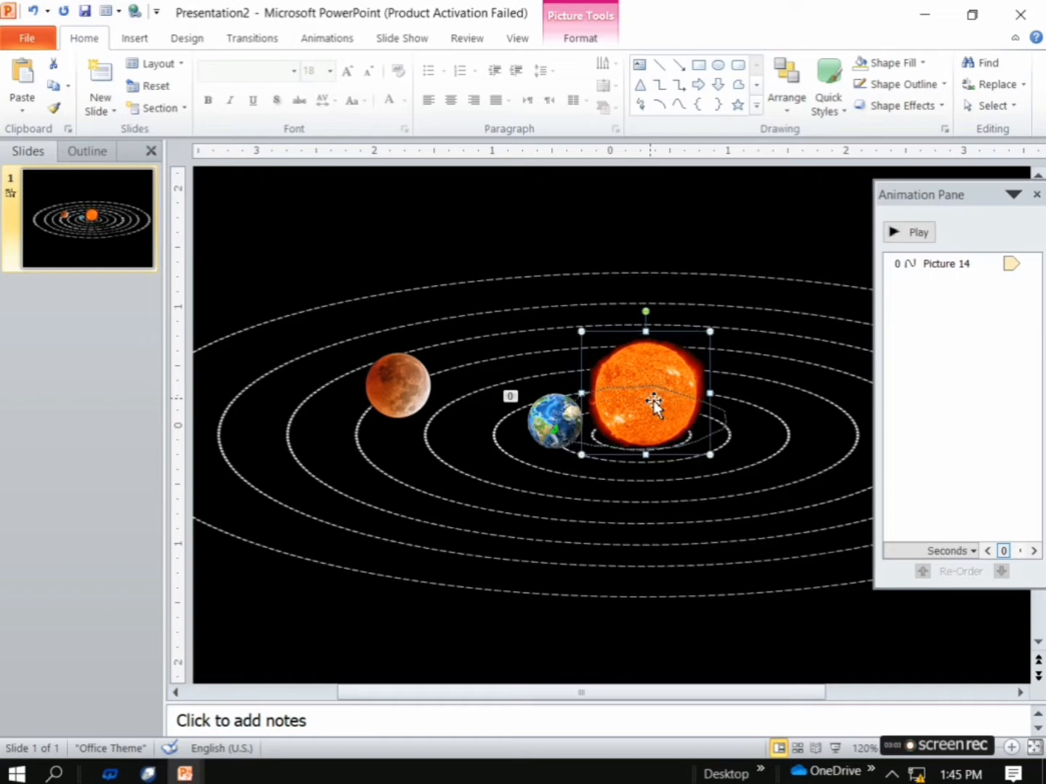
key("Up")
key("Up")
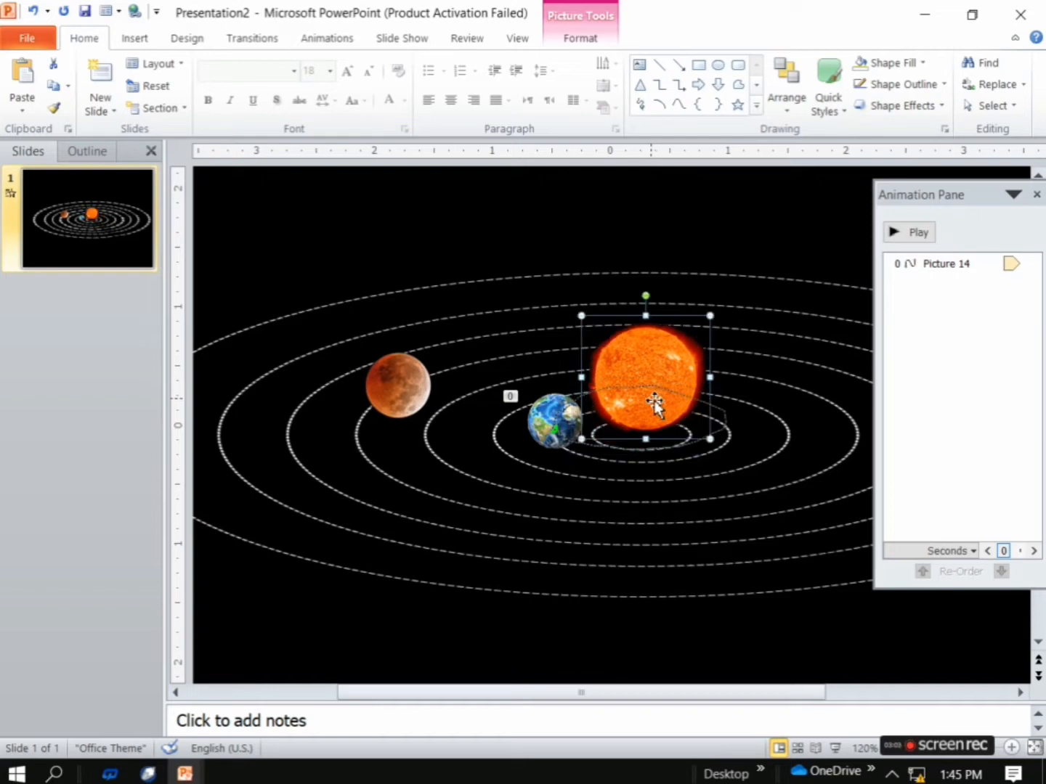
left_click(895, 232)
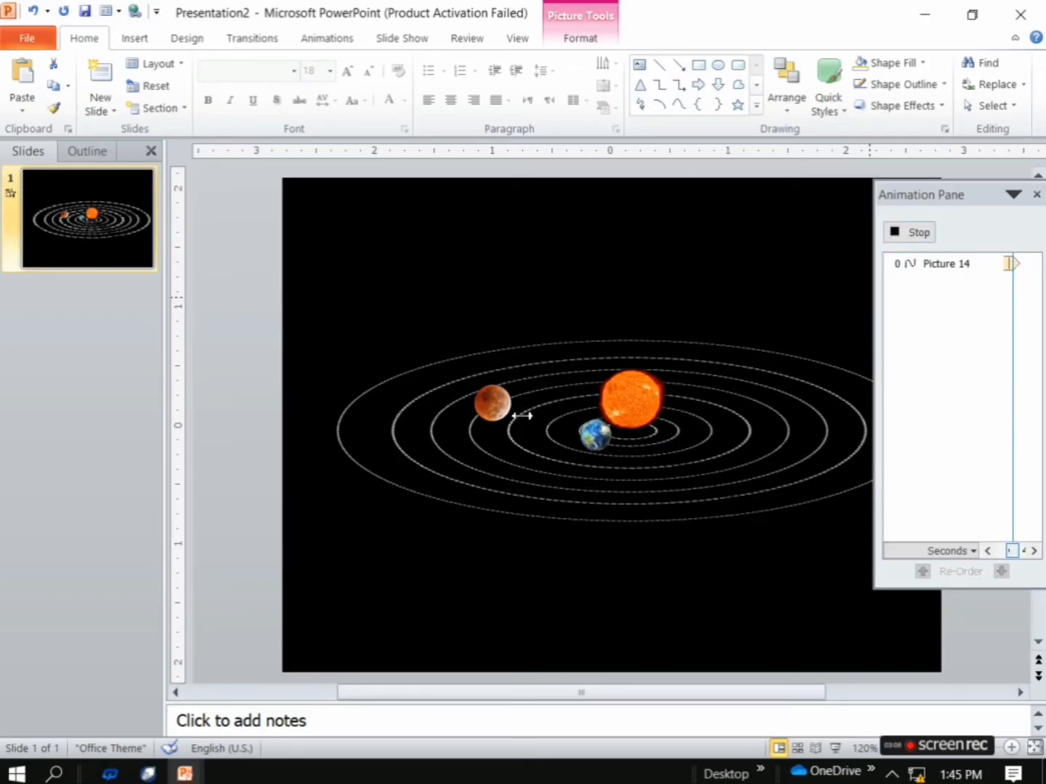
left_click(498, 403)
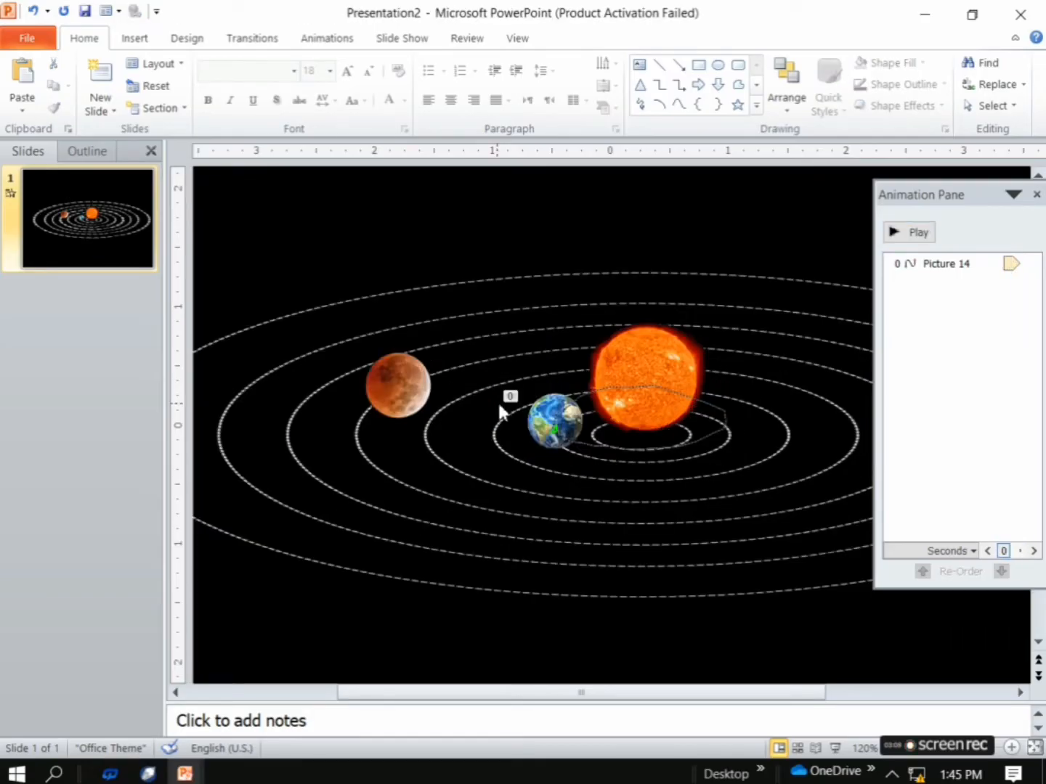
Shrink the red planet picture and place it on the third orbit from the sun, just outside the Earth
left_click(417, 395)
left_click_drag(415, 392, 506, 370)
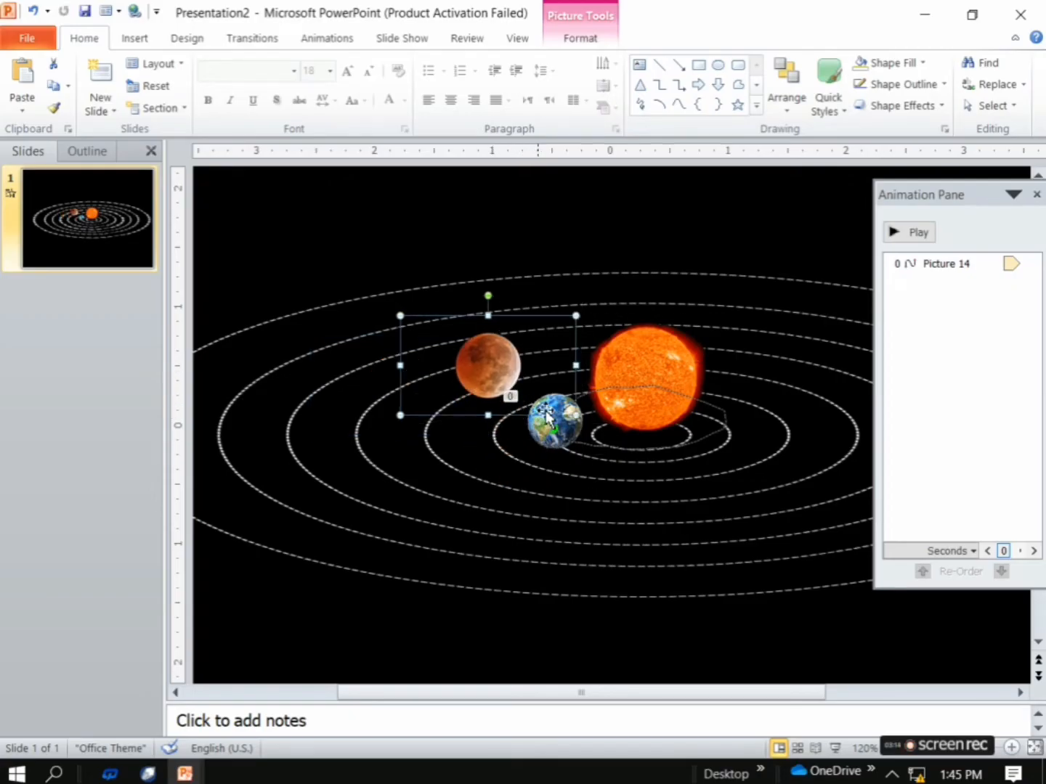
left_click_drag(578, 414, 533, 391)
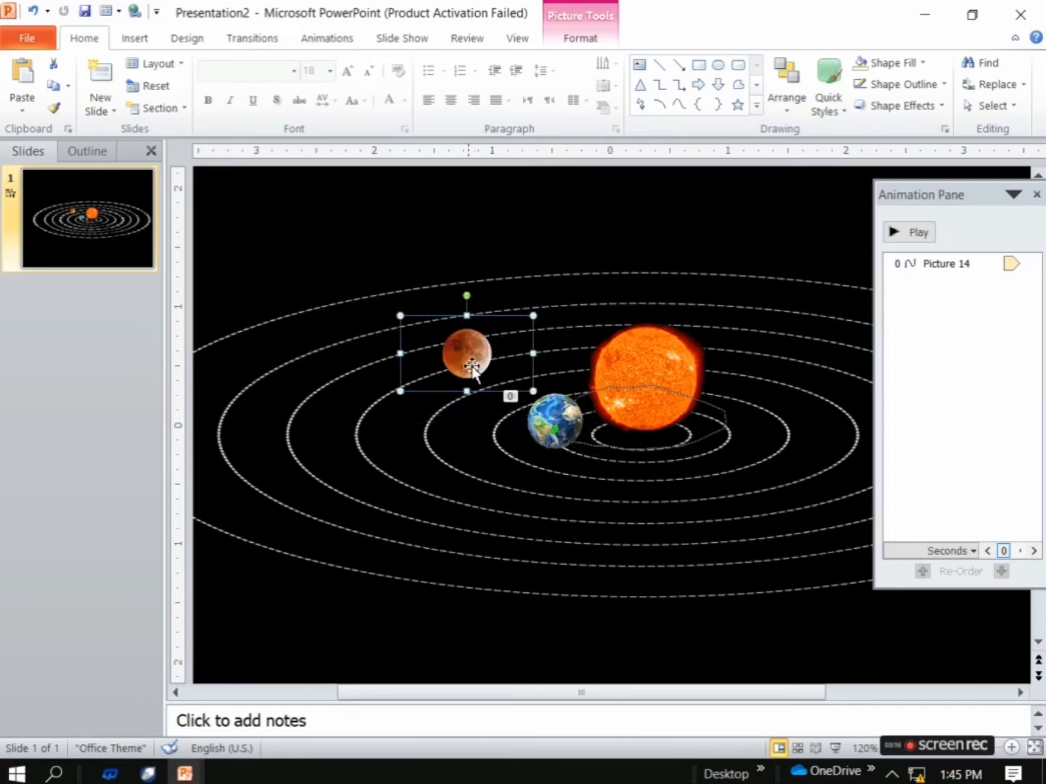
left_click_drag(481, 365, 493, 403)
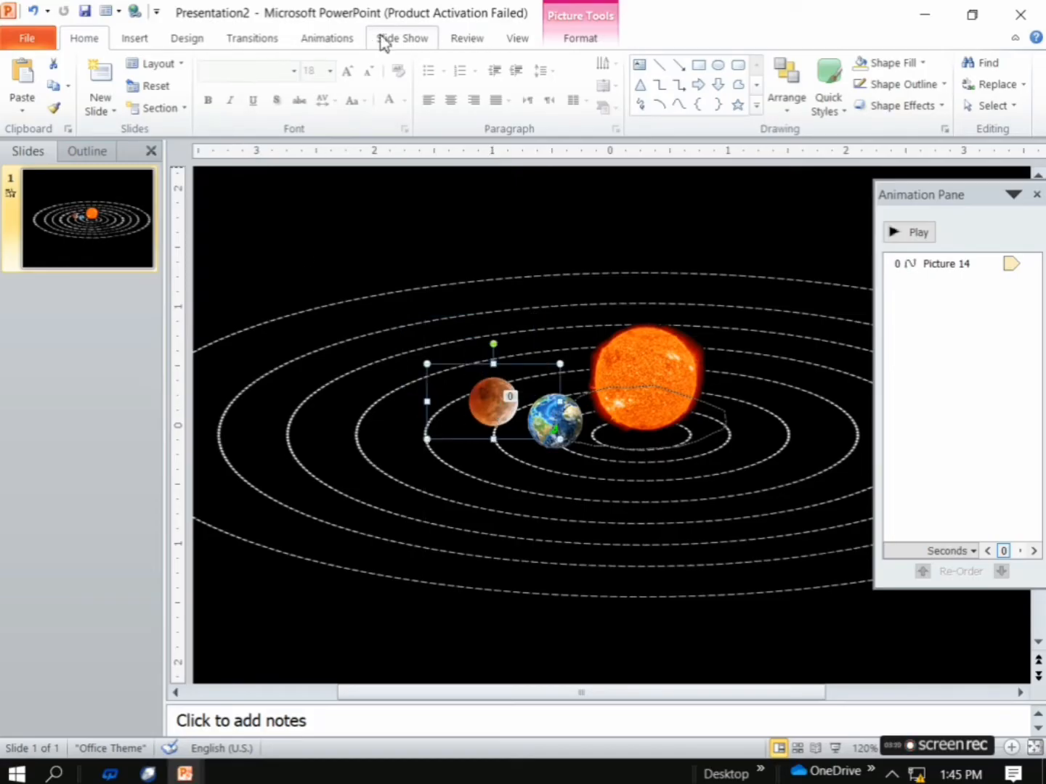
Add a Custom Path motion animation to the red planet, tracing a full loop along the third orbit around the sun
left_click(340, 43)
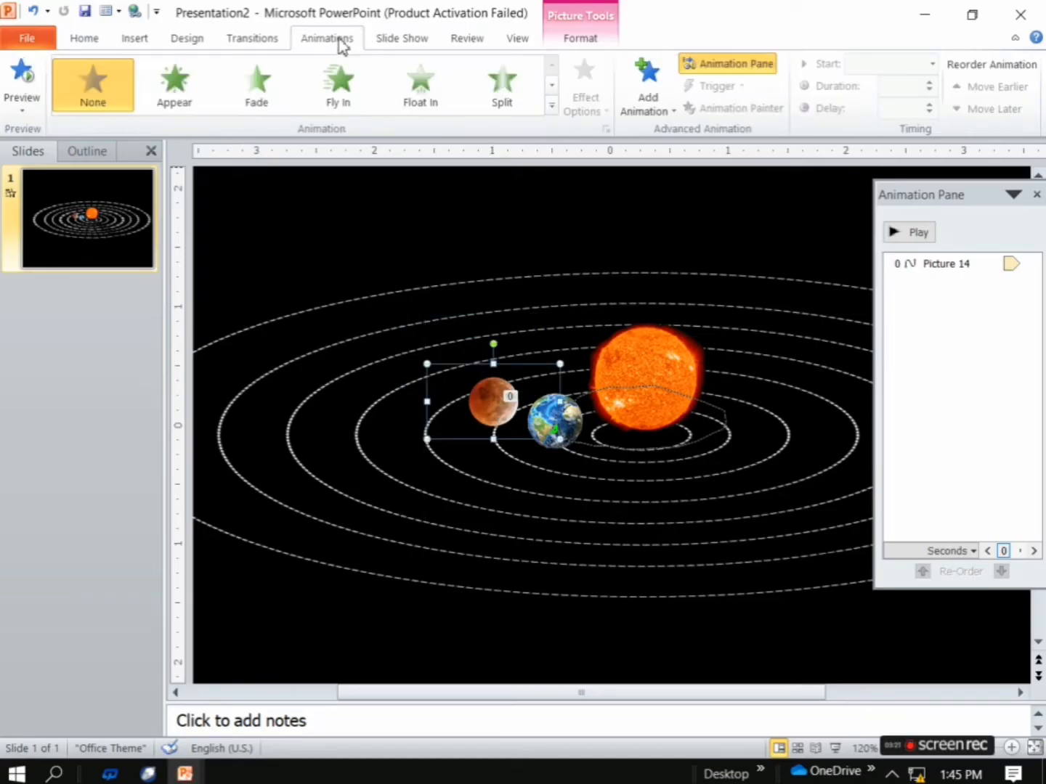
left_click(552, 106)
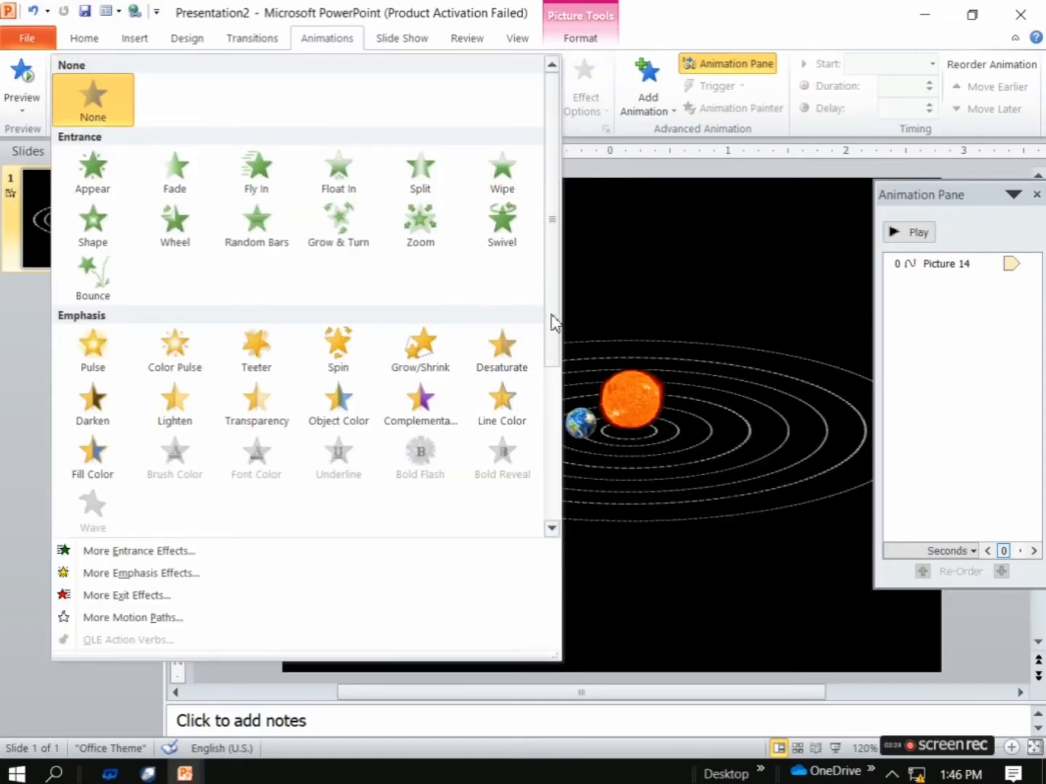
left_click_drag(552, 322, 566, 485)
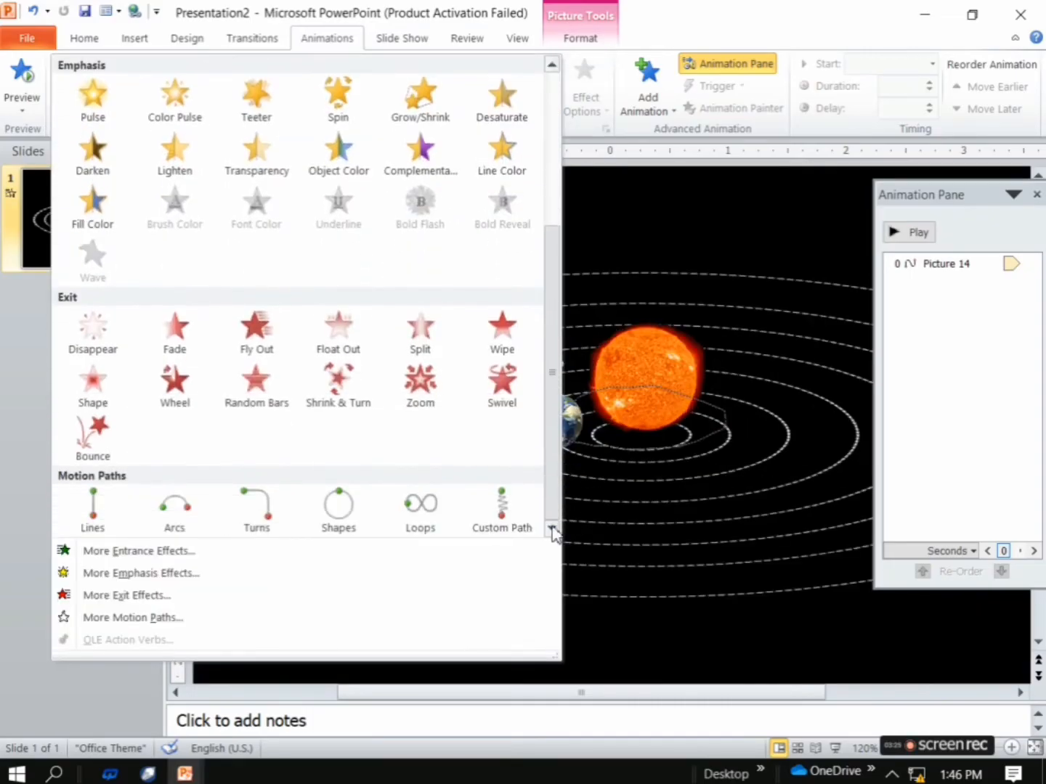
left_click(498, 508)
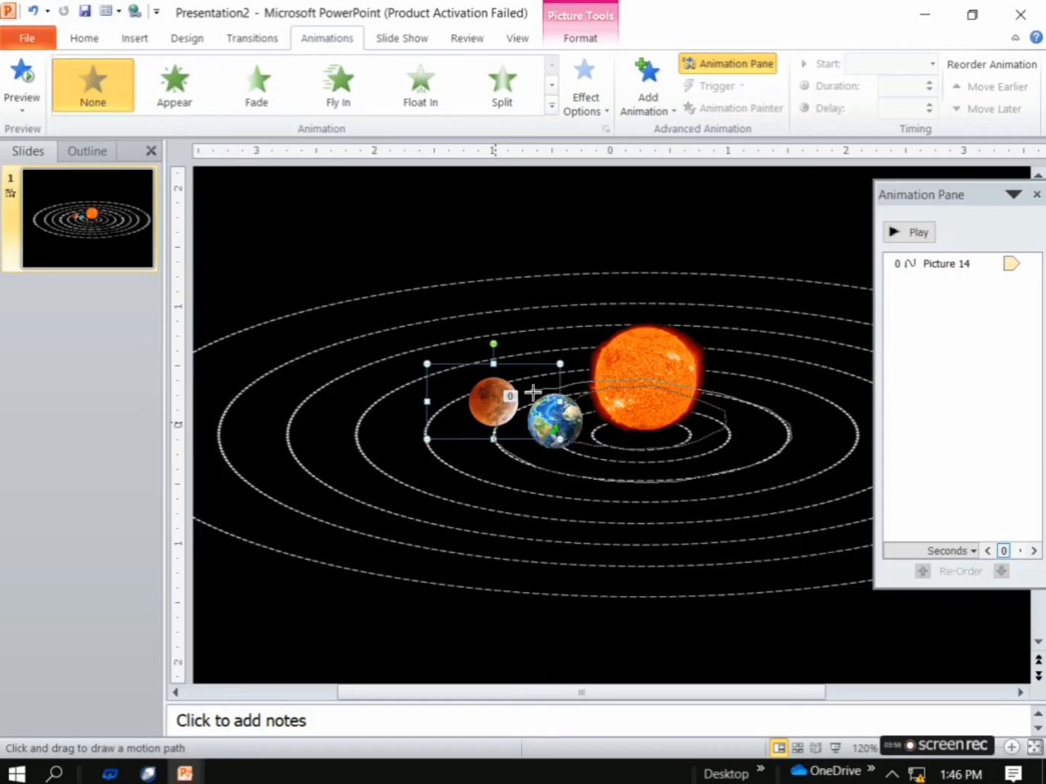
double_click(499, 430)
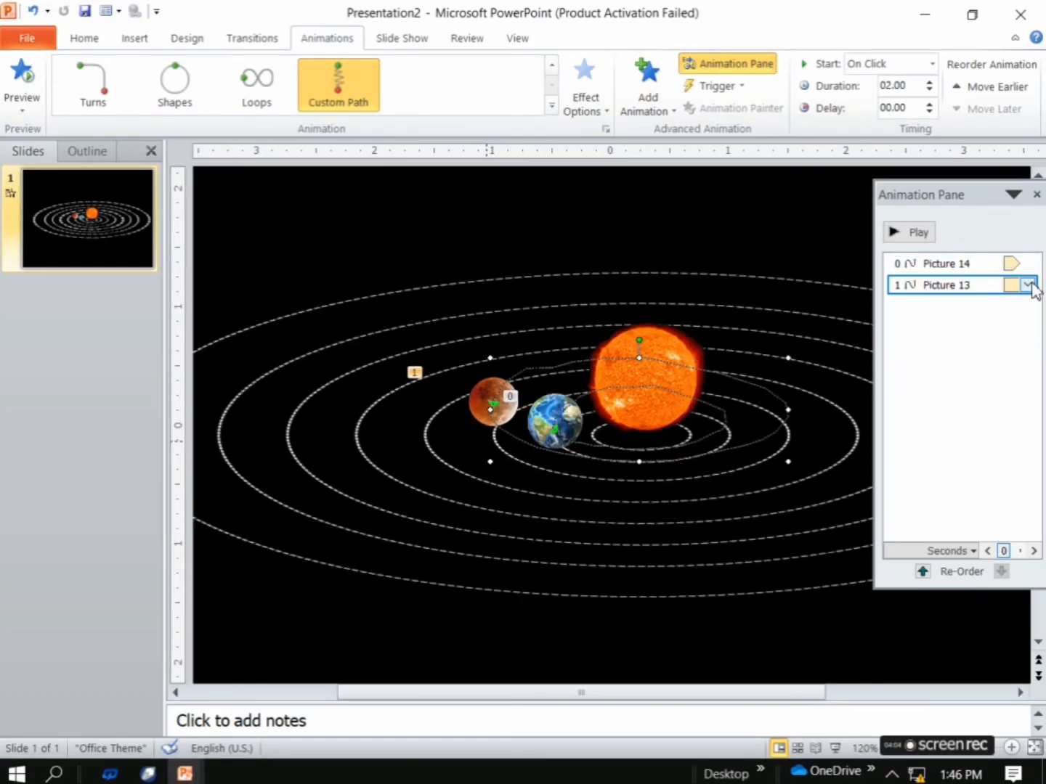
Set the red planet's motion path to start With Previous, last 5 seconds and repeat Until End of Slide
left_click(1029, 285)
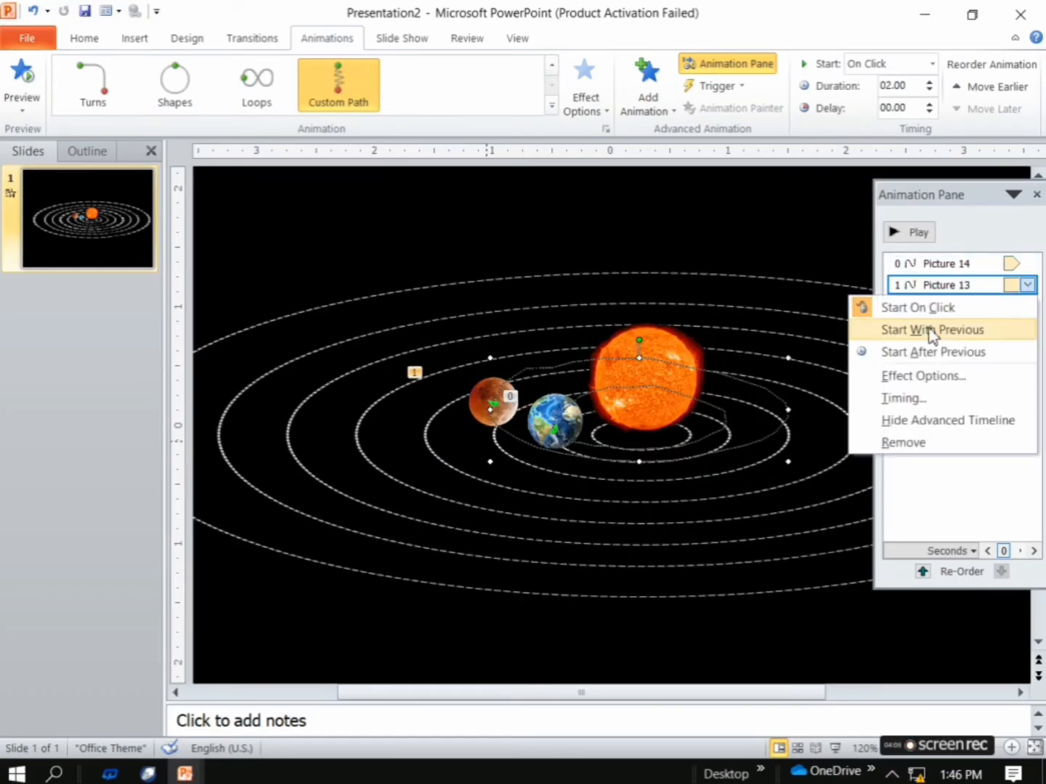
left_click(908, 401)
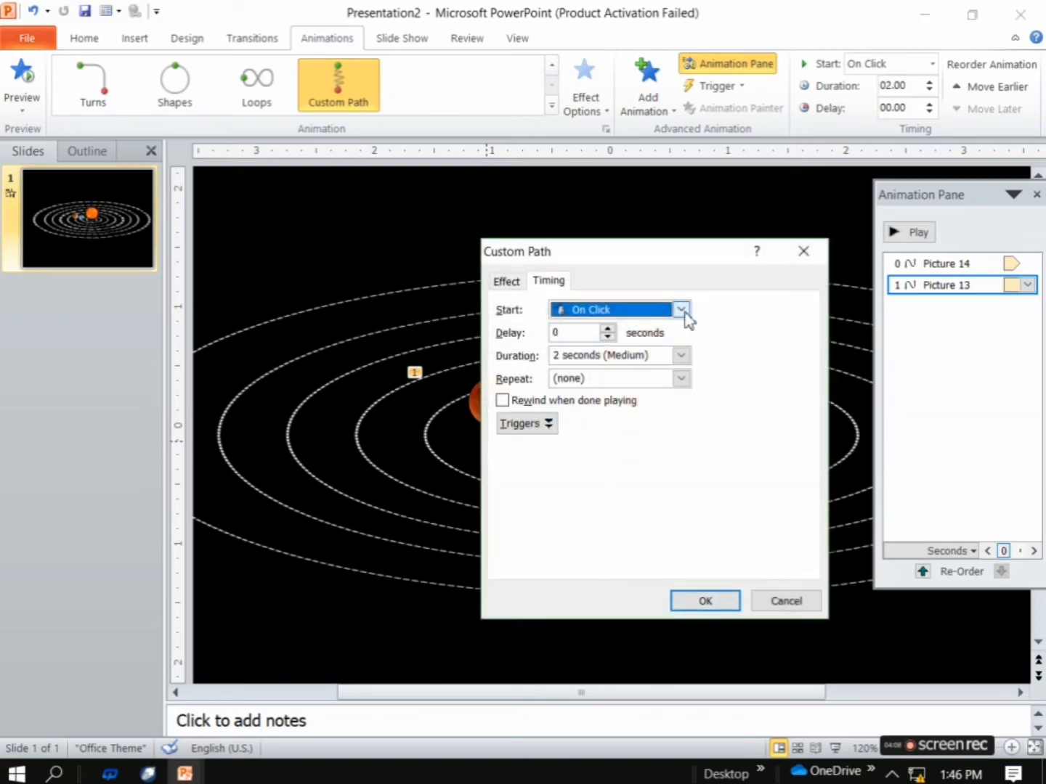
left_click(681, 310)
left_click(612, 350)
left_click(562, 357)
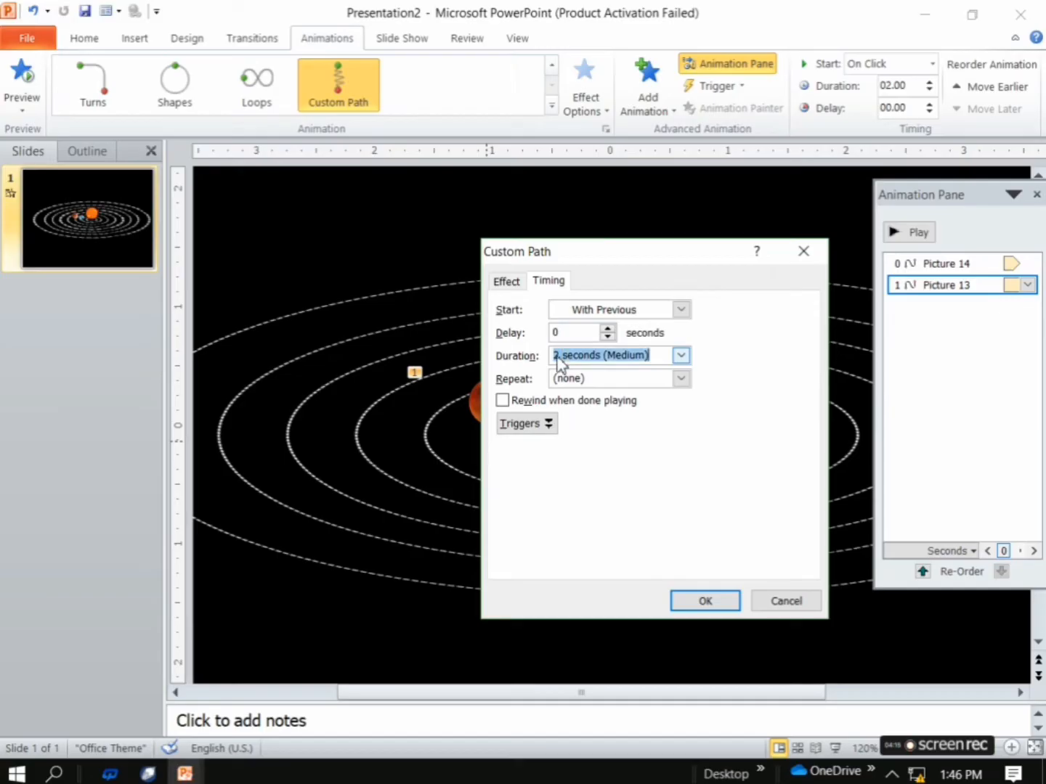
left_click(559, 357)
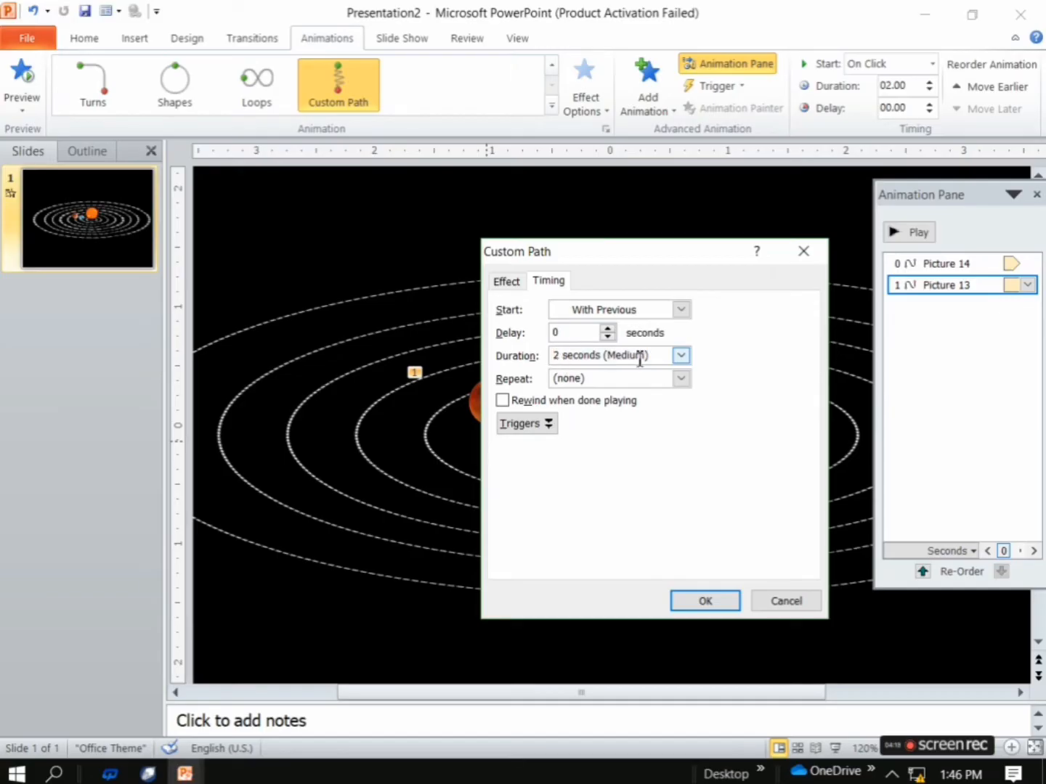
type("5")
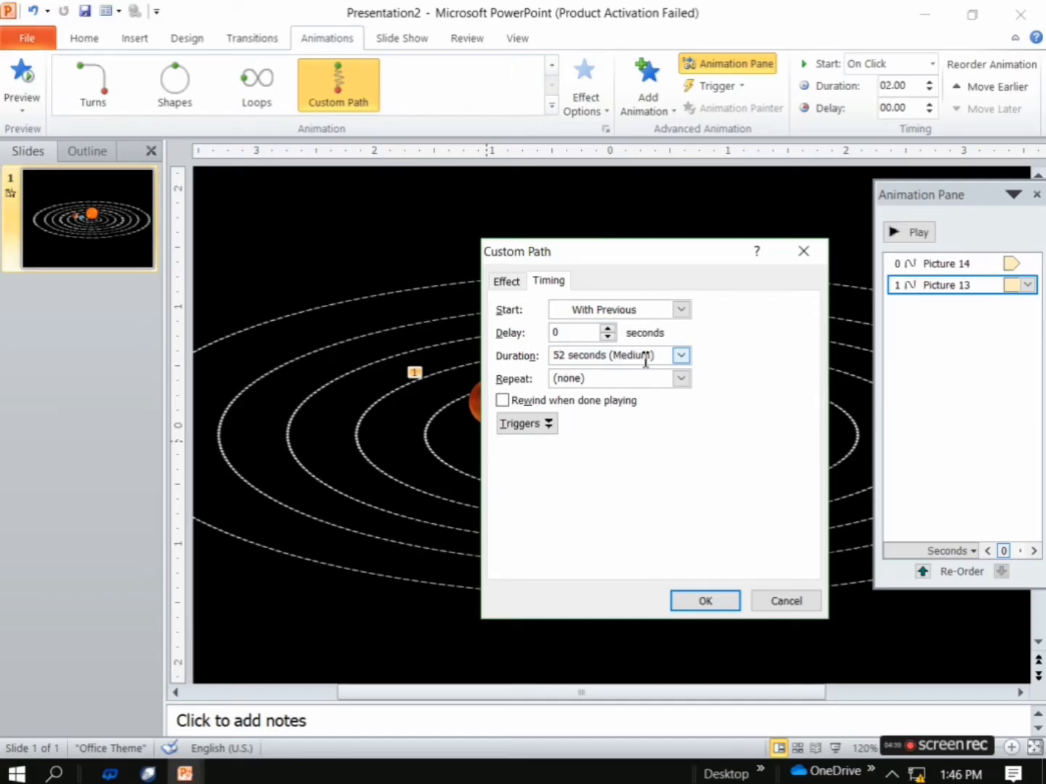
key("BackSpace")
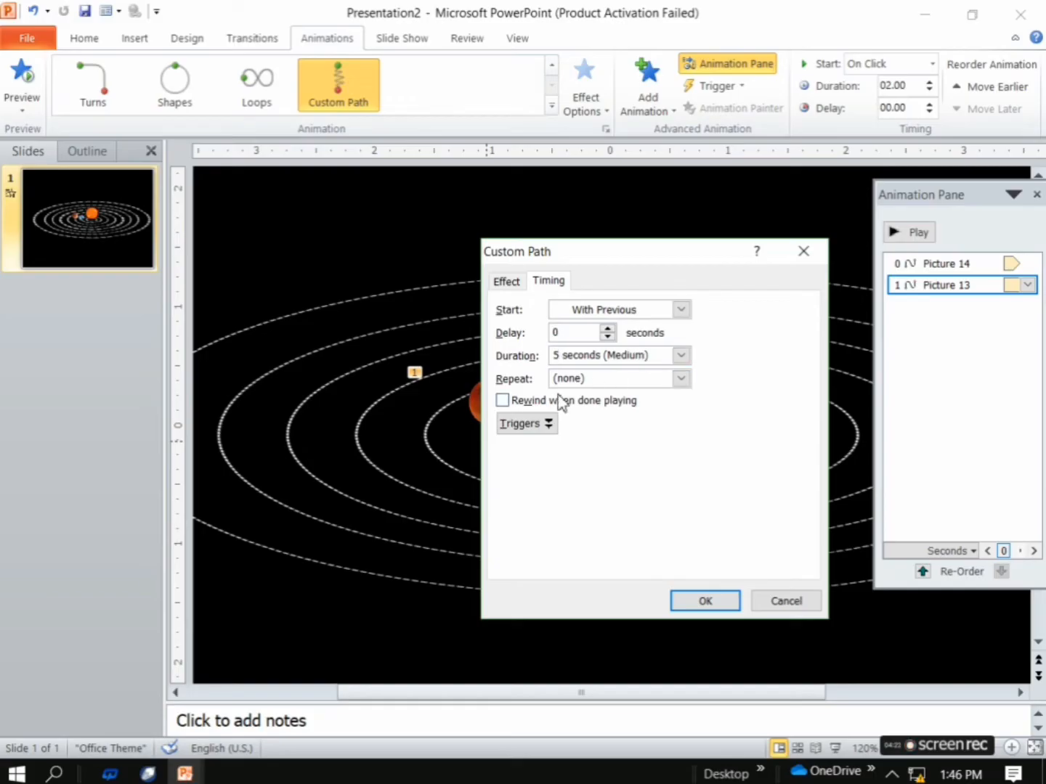
left_click(680, 379)
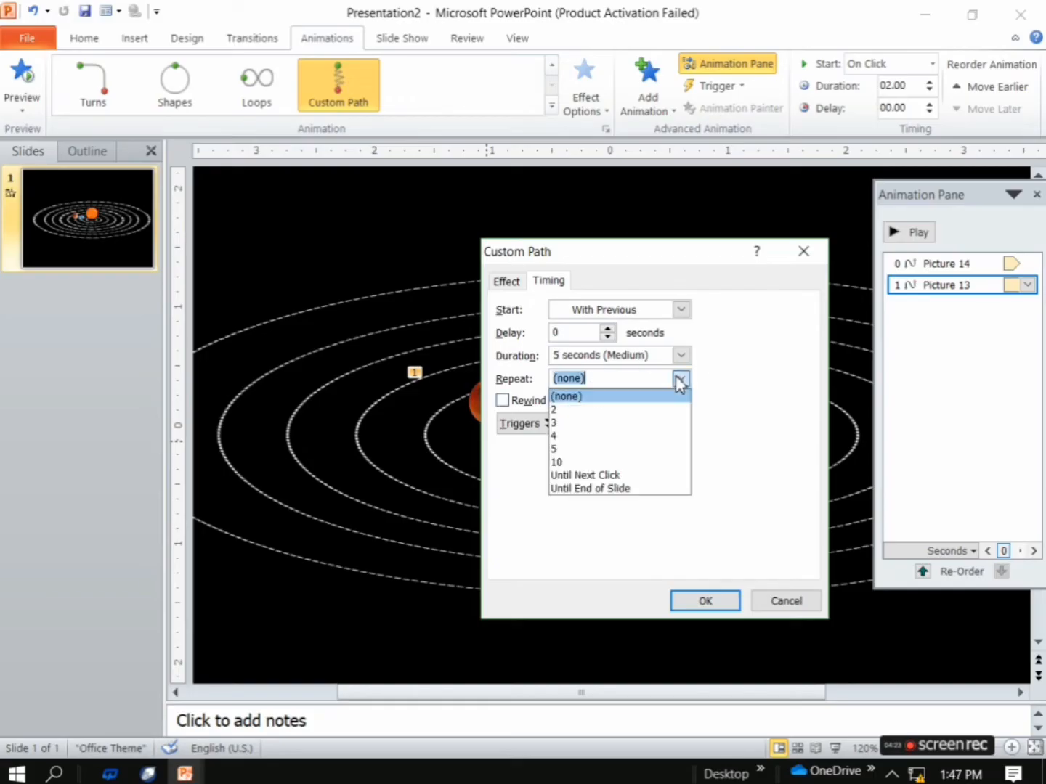
left_click(594, 488)
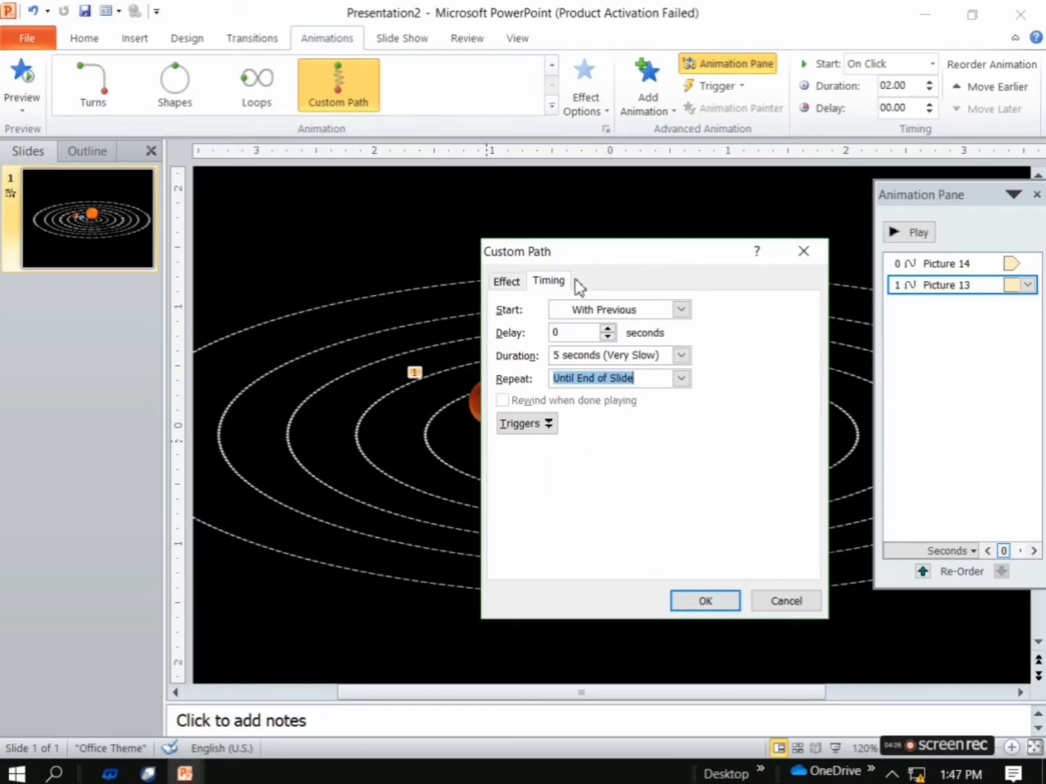
Set the red planet path's smooth start and smooth end to 0 sec, apply the settings and close the Animation Pane
left_click(522, 284)
left_click_drag(633, 354, 574, 384)
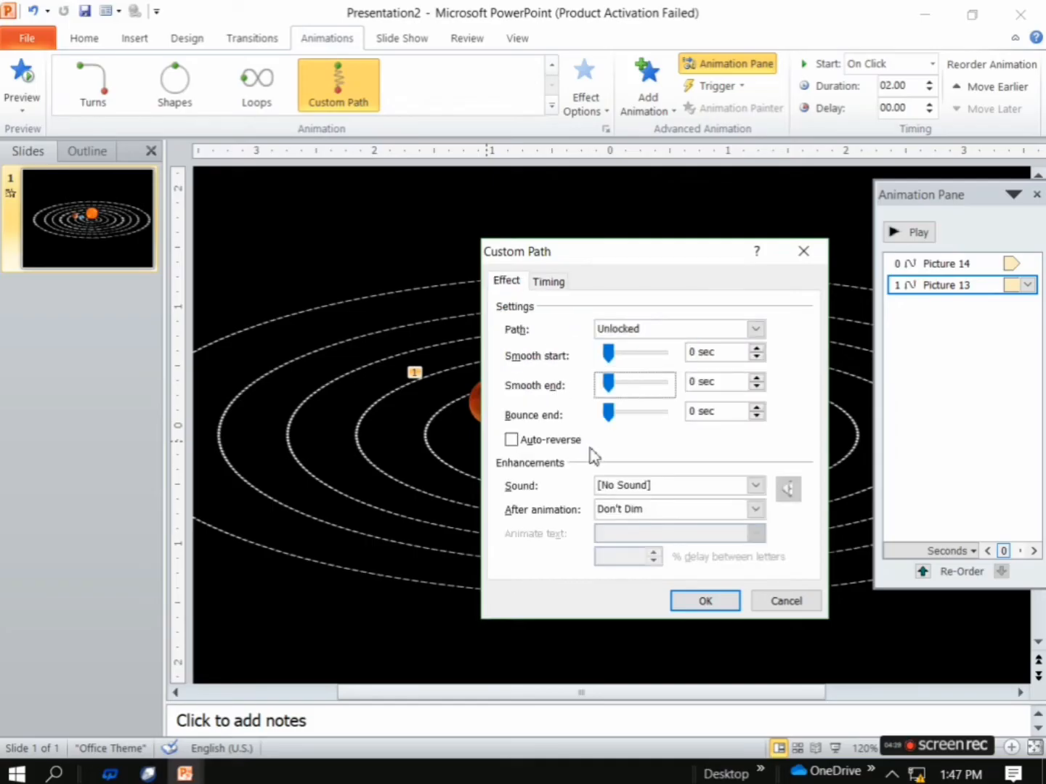
left_click(702, 602)
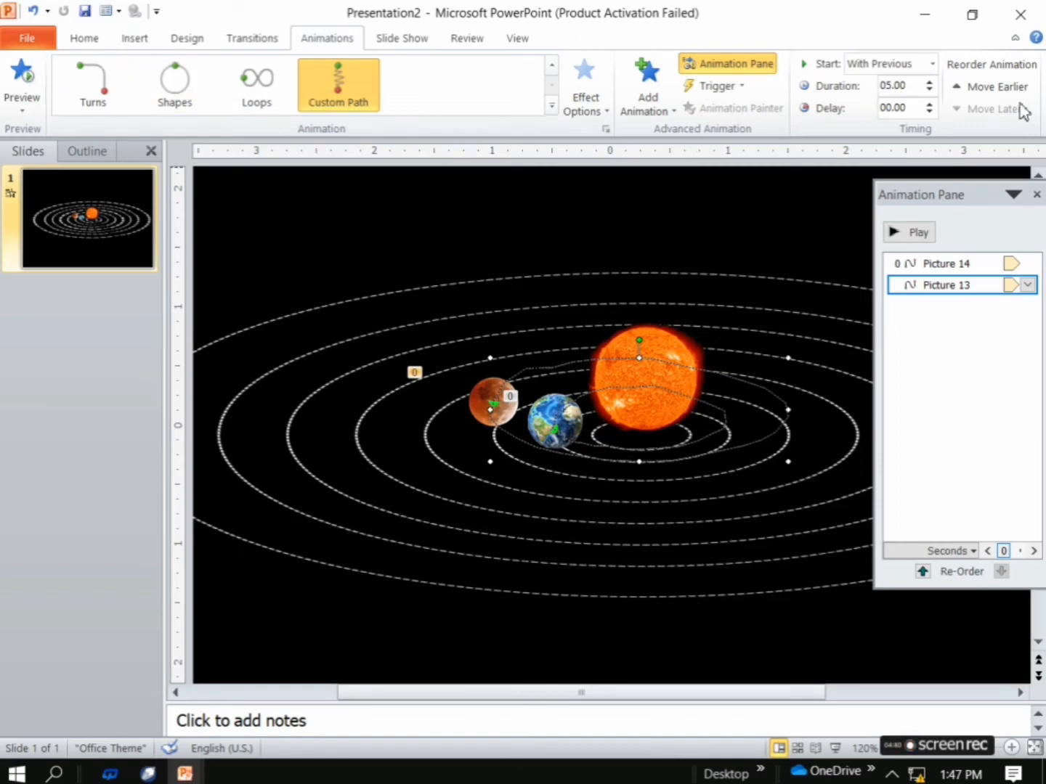
left_click(1036, 194)
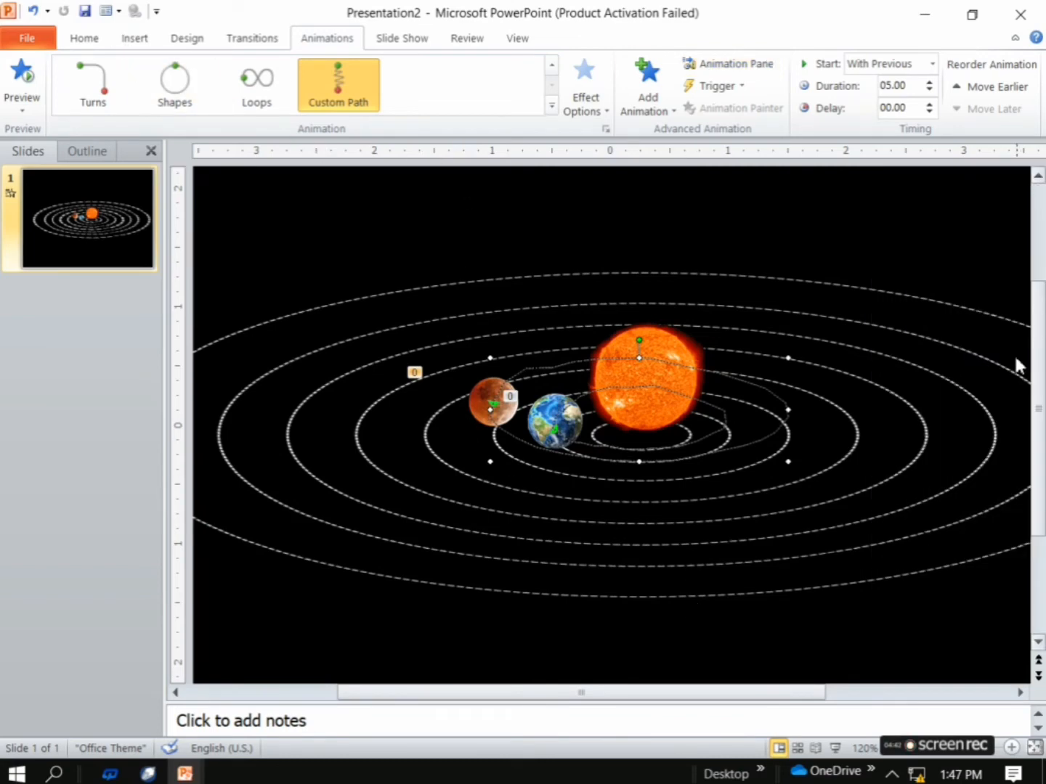
Insert the multicoloured planet picture from the sholar animation folder onto the slide
left_click(125, 41)
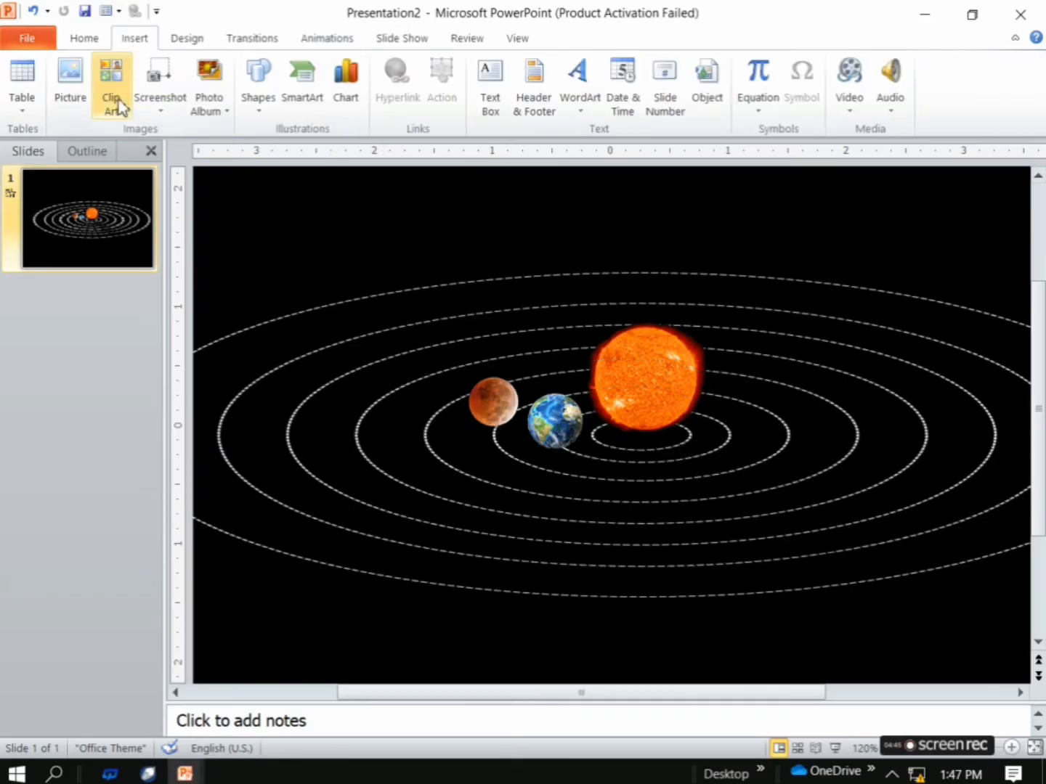
left_click(73, 93)
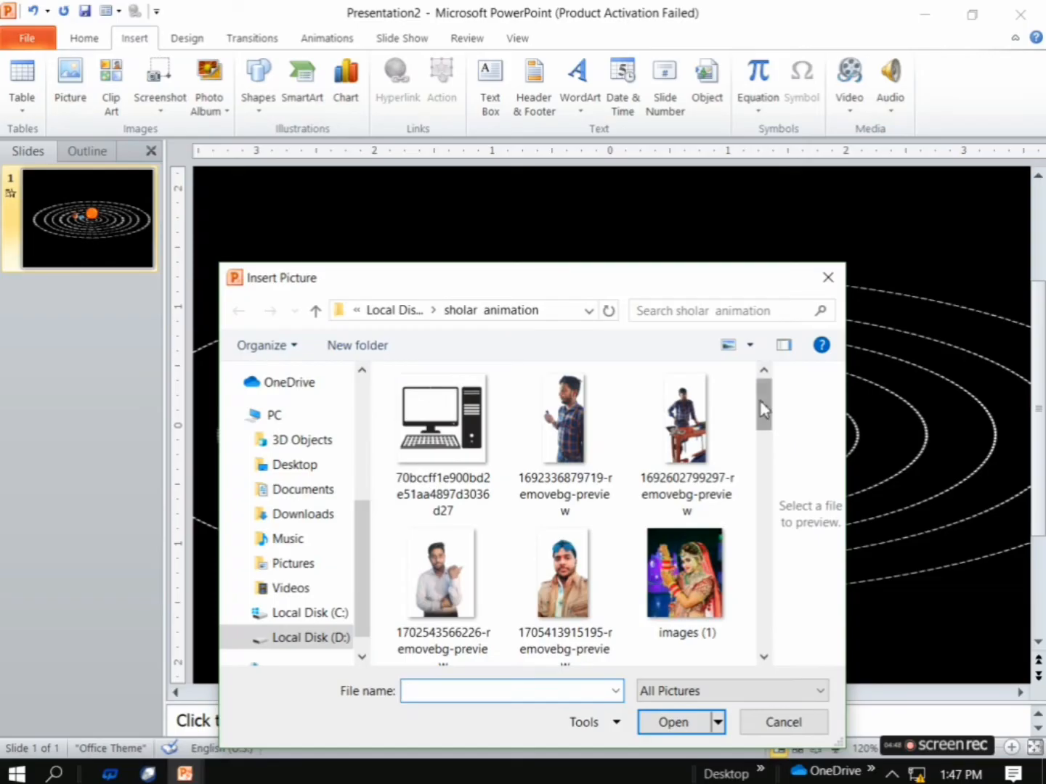
left_click_drag(764, 401, 764, 461)
double_click(451, 549)
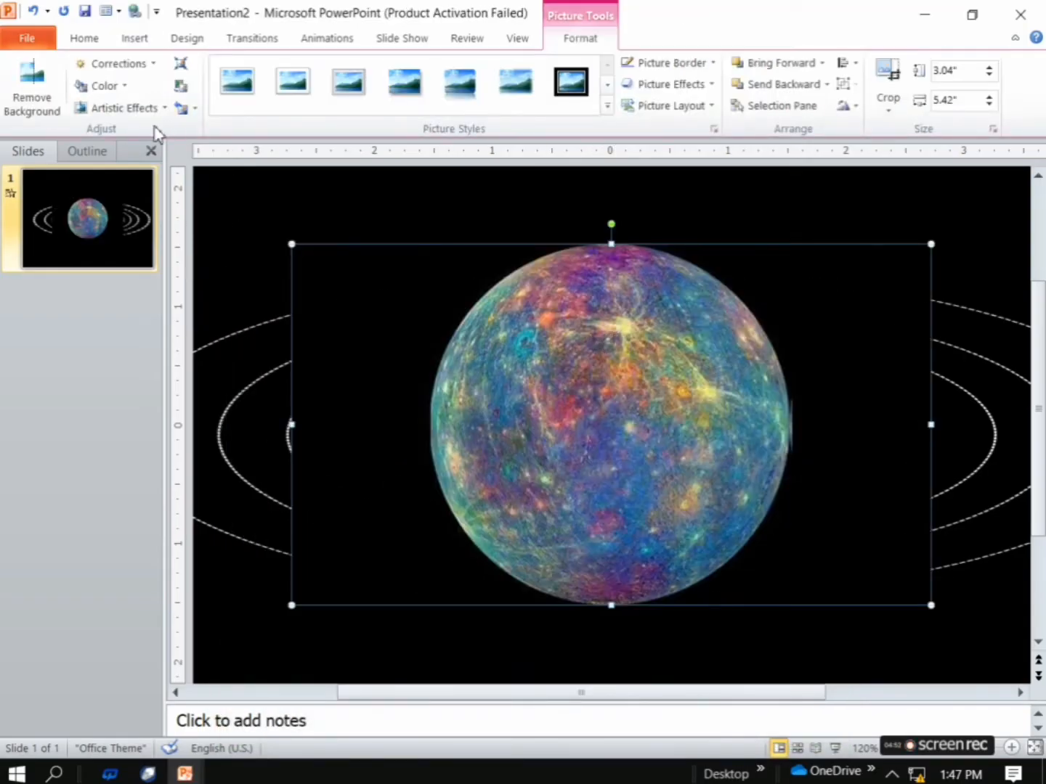
Make the multicoloured planet picture's black background transparent, then shrink the planet and place it on the right side of the fourth orbit
left_click(149, 107)
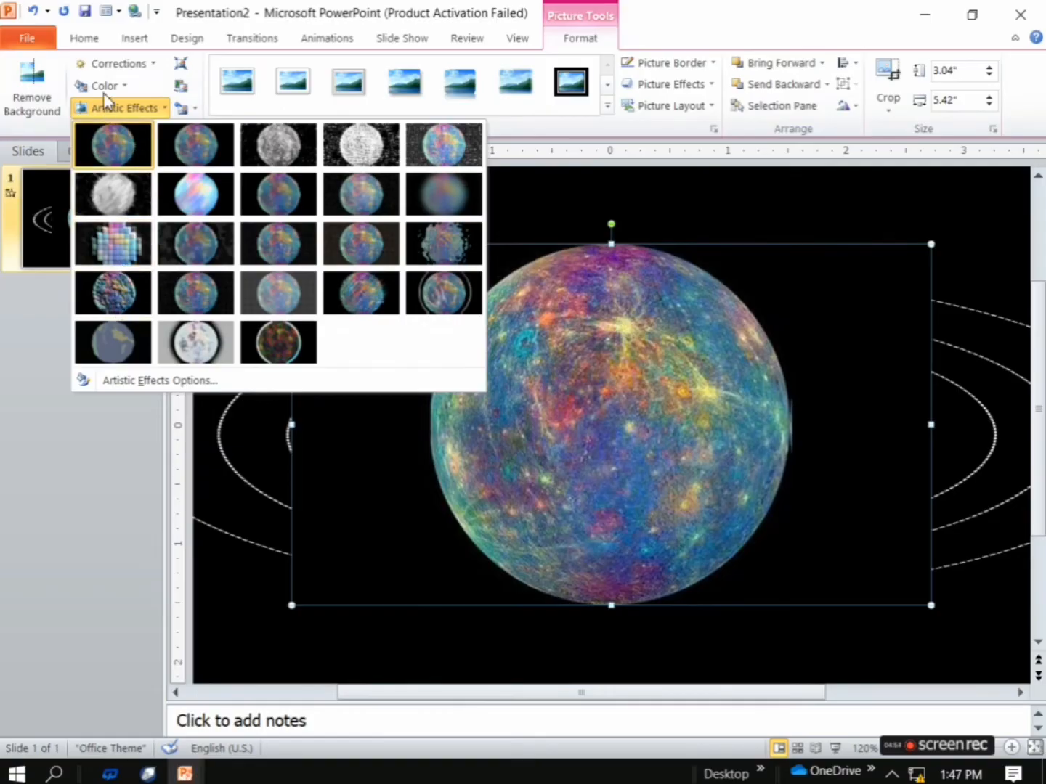
left_click(107, 87)
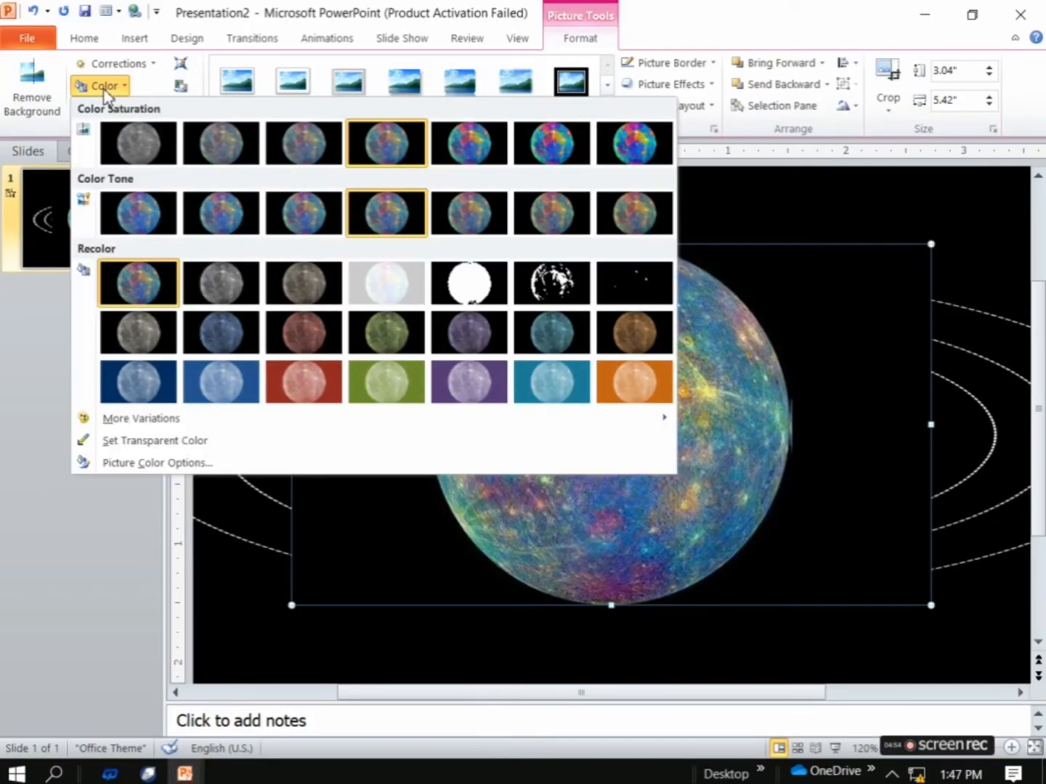
left_click(138, 441)
left_click(827, 344)
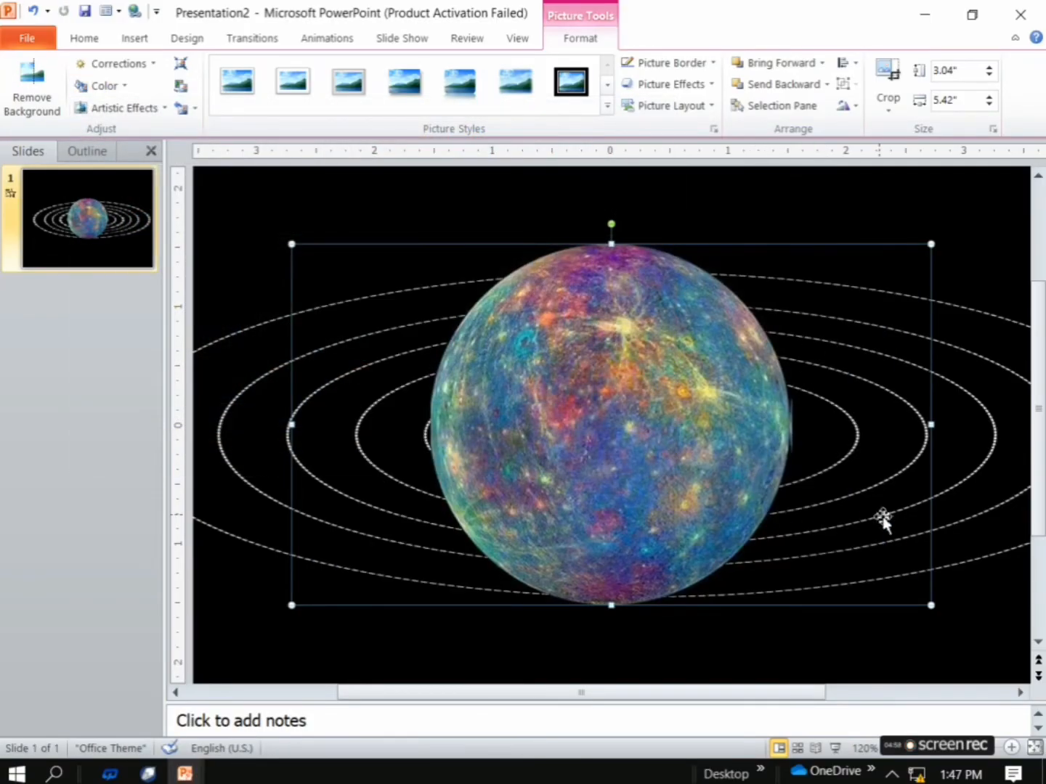
left_click_drag(922, 606, 373, 274)
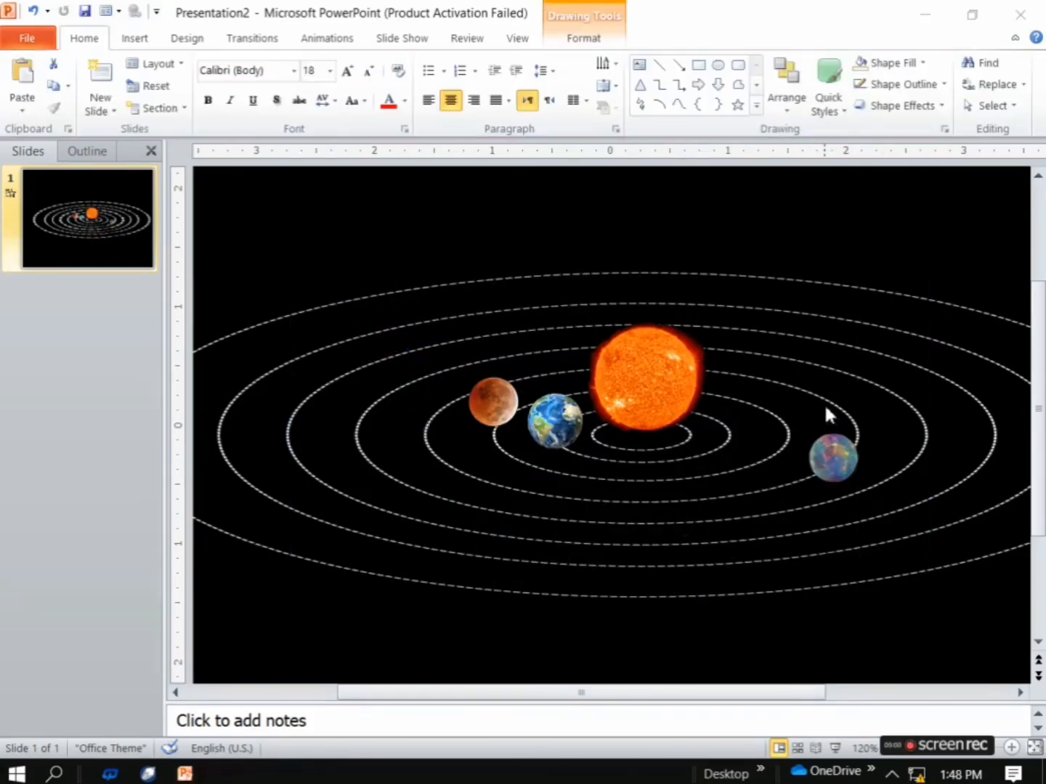
Add a Custom Path motion animation to the multicoloured planet, tracing a full loop along the fourth orbit, and preview the animations
left_click(833, 455)
left_click(316, 41)
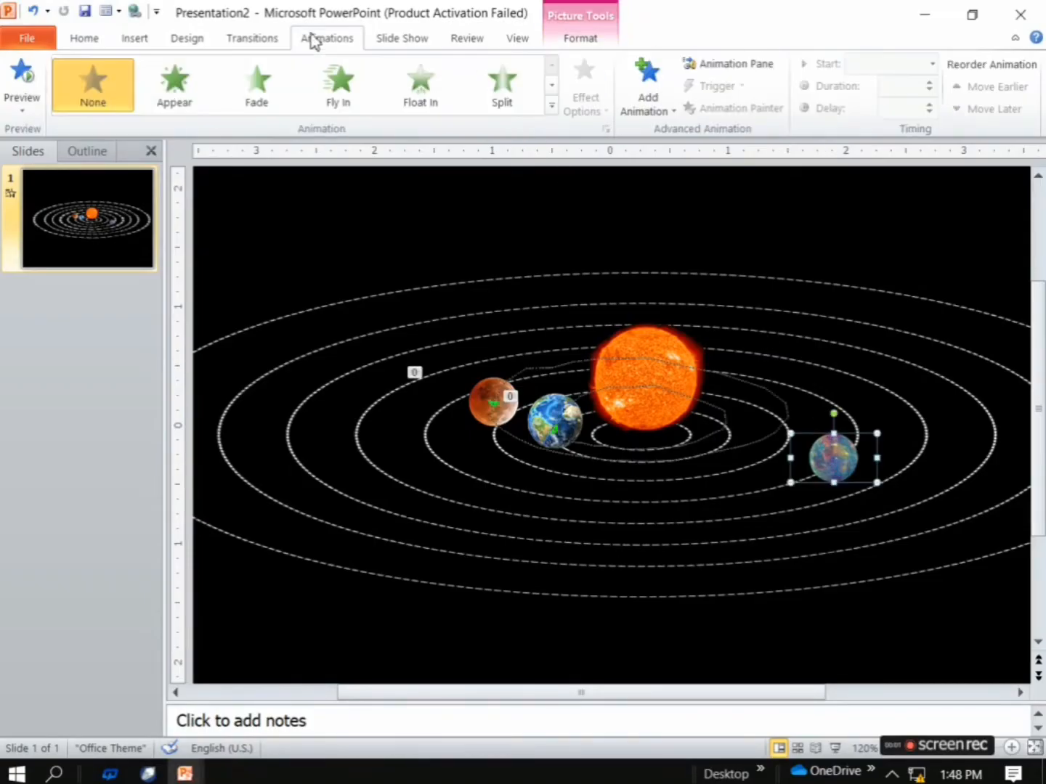
left_click(552, 109)
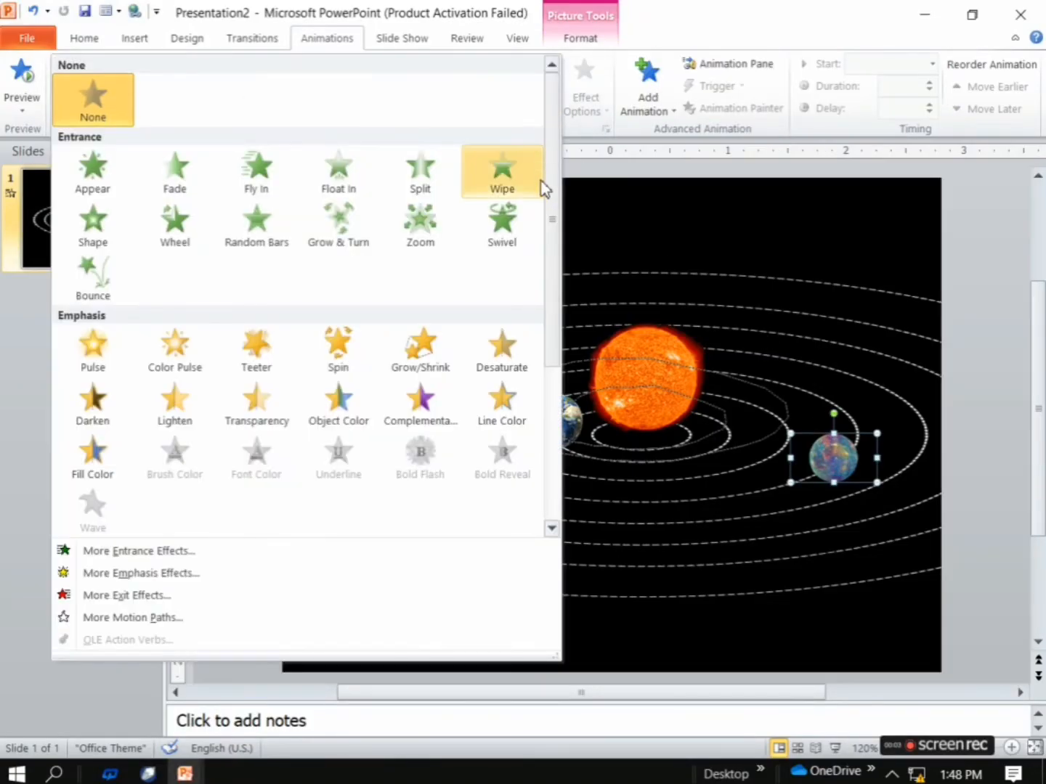
left_click_drag(544, 187, 544, 512)
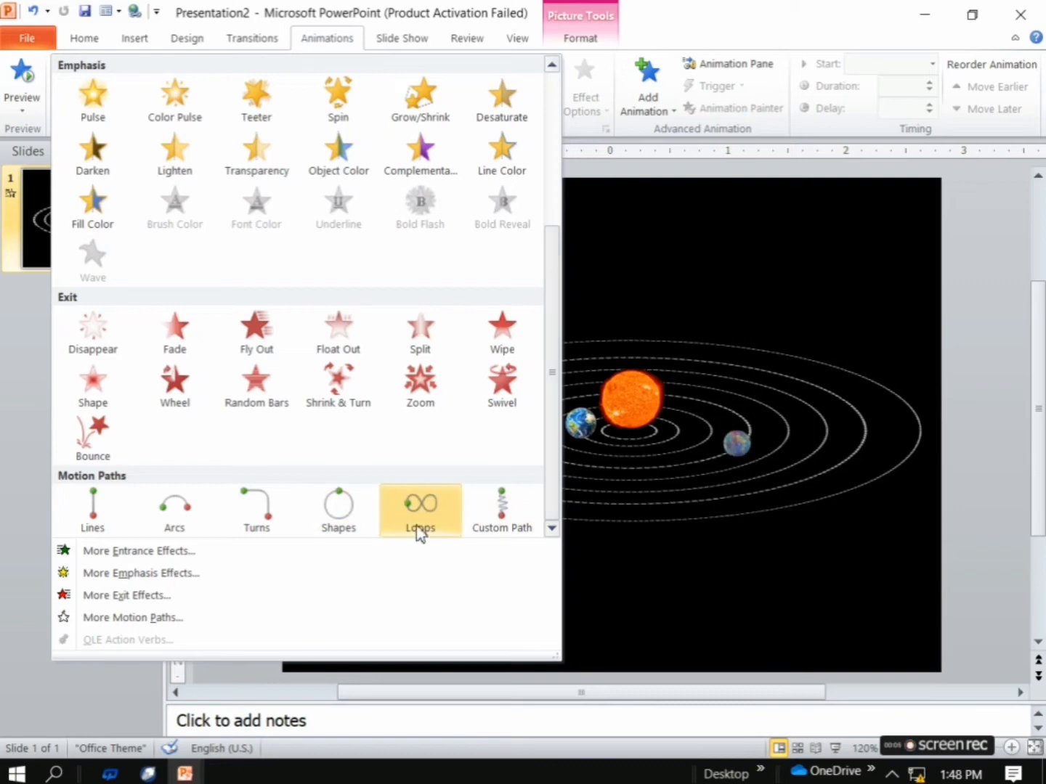
left_click(492, 511)
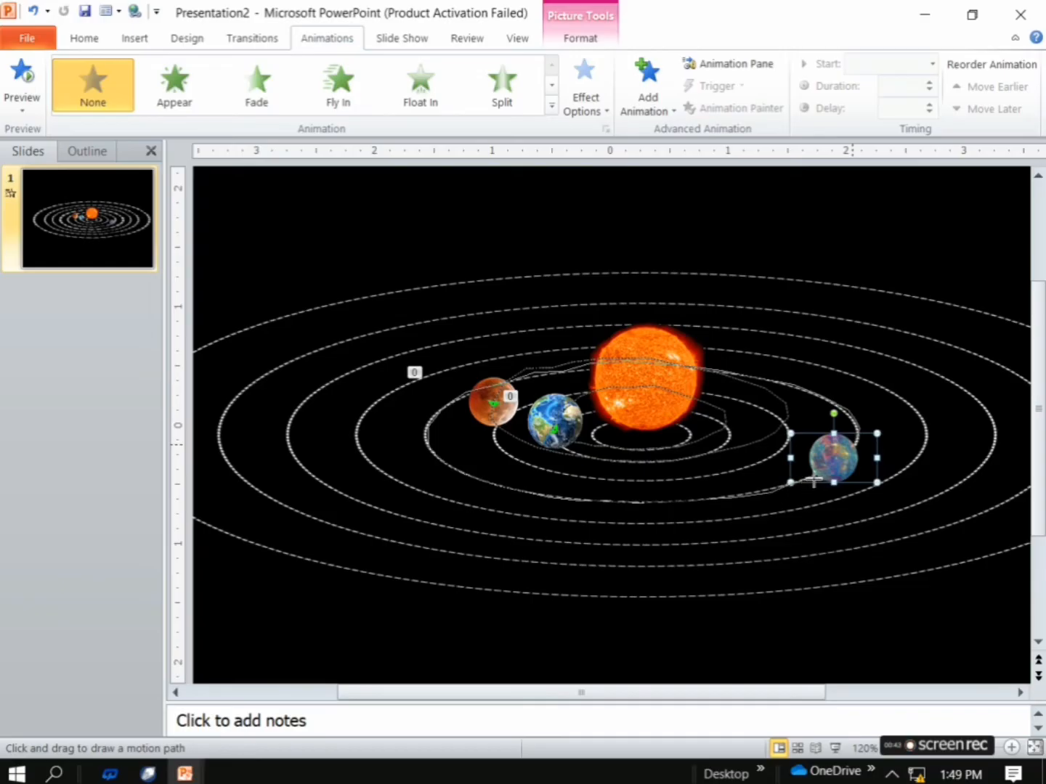
double_click(859, 440)
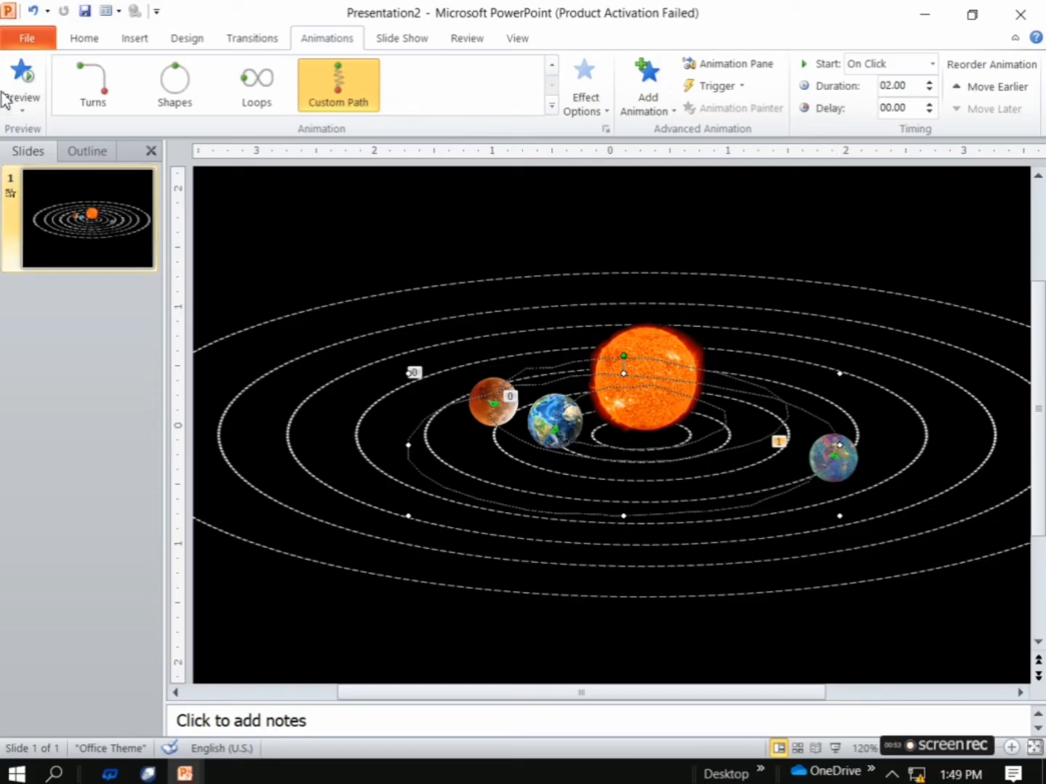
left_click(23, 80)
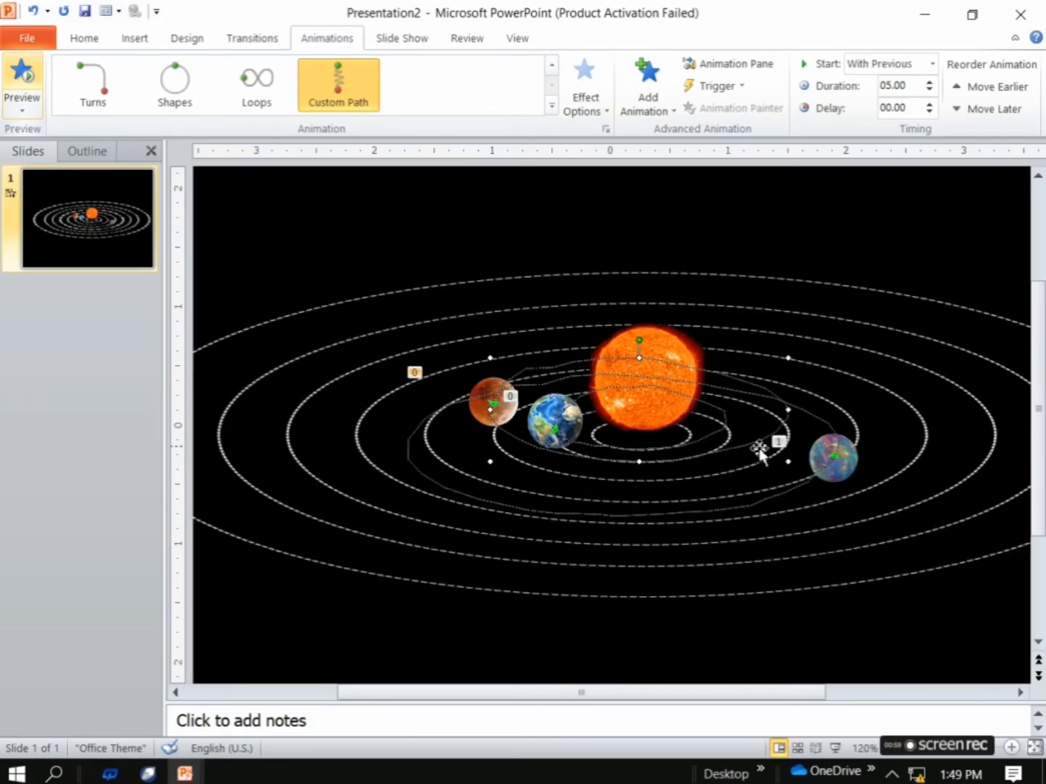
Set the smooth start and smooth end of the multicoloured planet's motion path to 0 sec
left_click(848, 466)
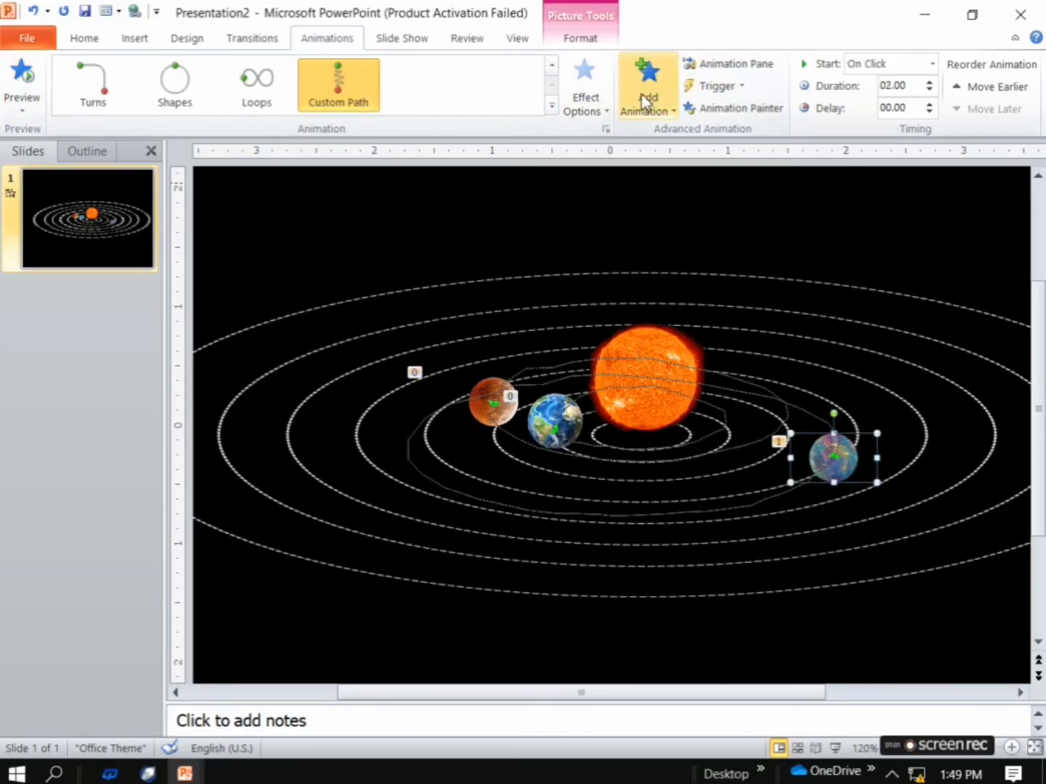
left_click(731, 65)
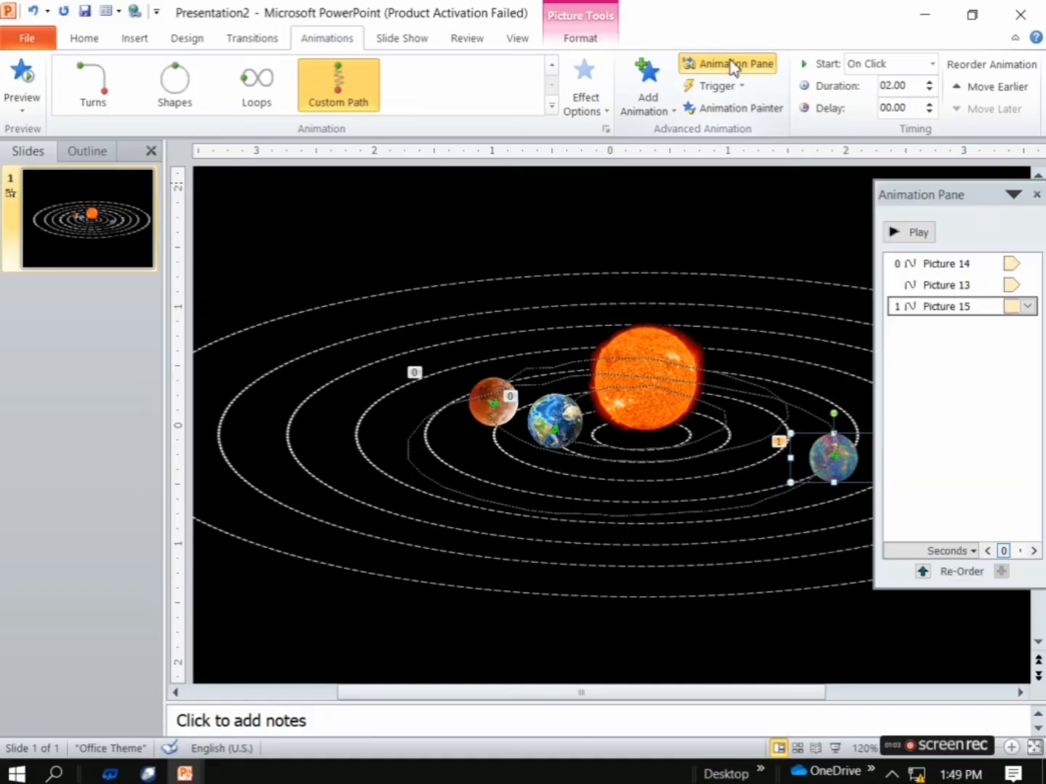
left_click(1028, 307)
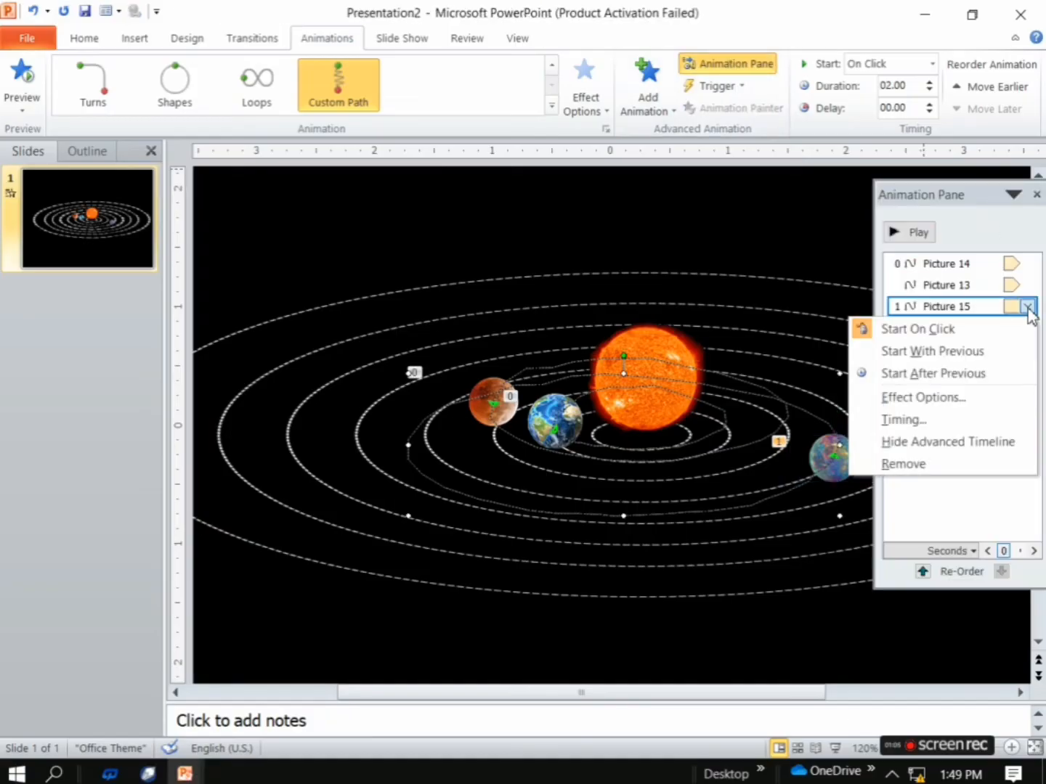
left_click(914, 421)
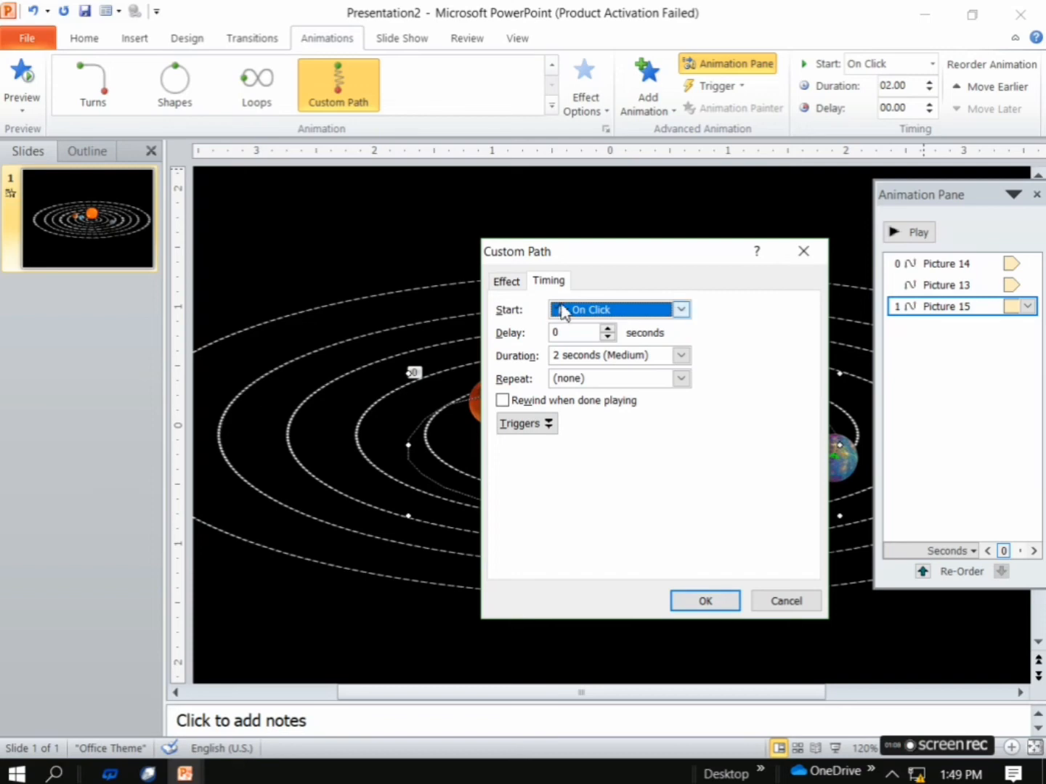
left_click(506, 283)
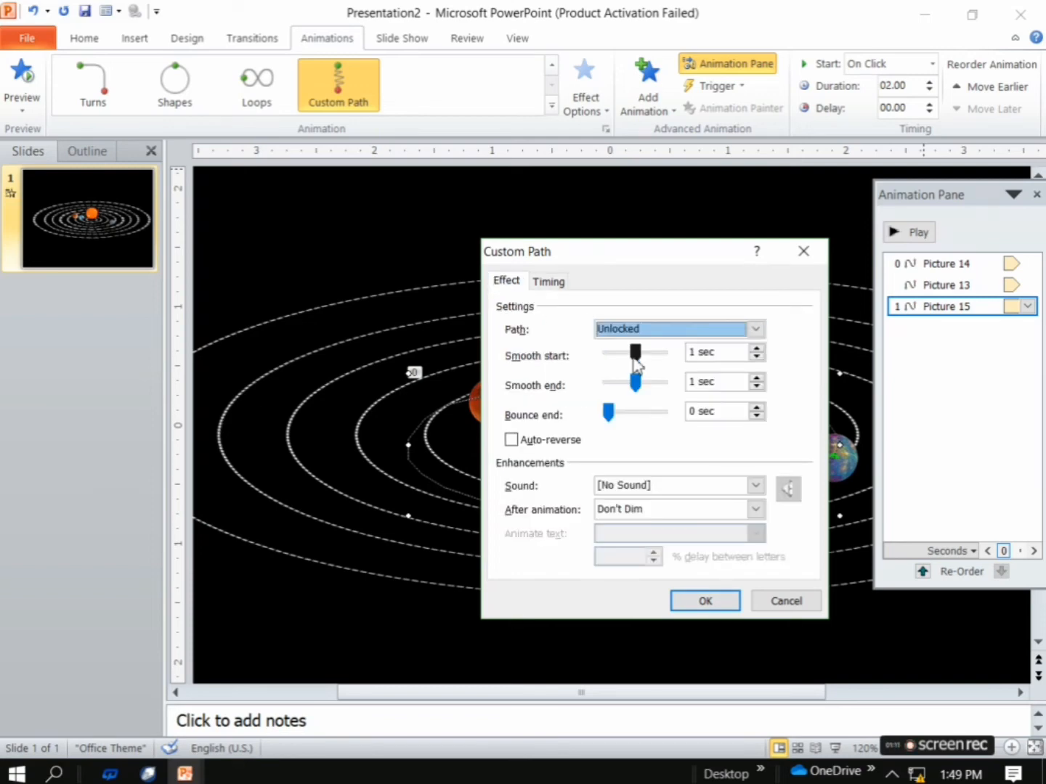
left_click_drag(635, 359, 585, 387)
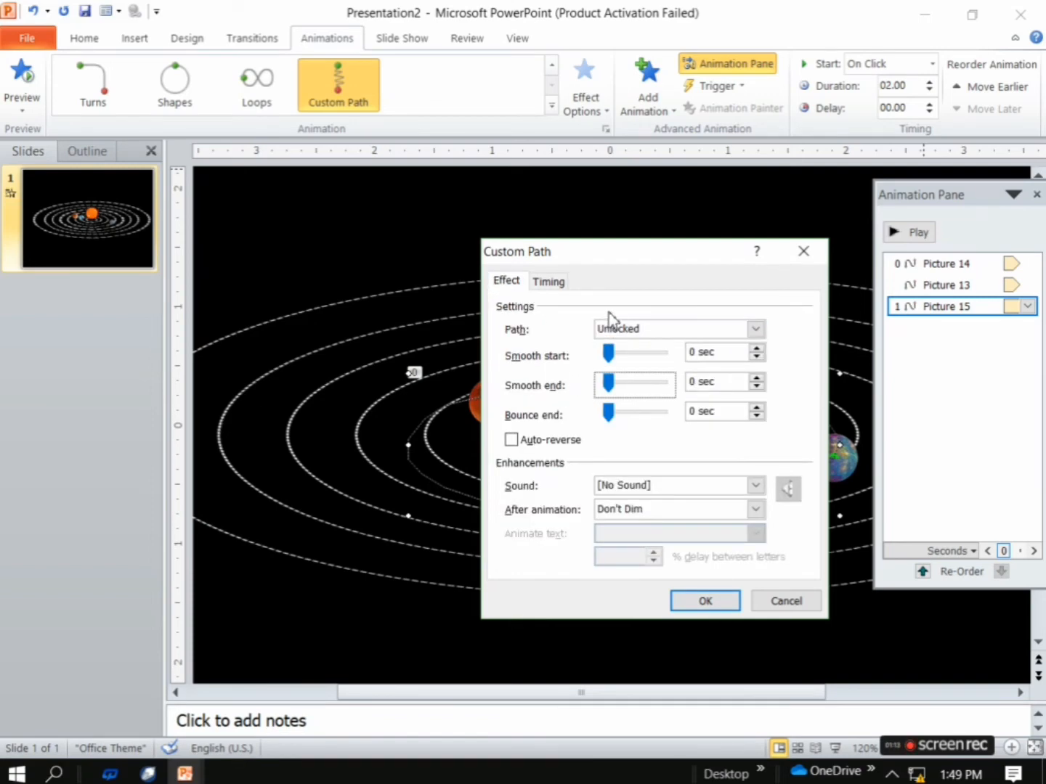
Set the multicoloured planet's motion path to a 7-second duration, starting With Previous and repeating Until End of Slide
left_click(559, 284)
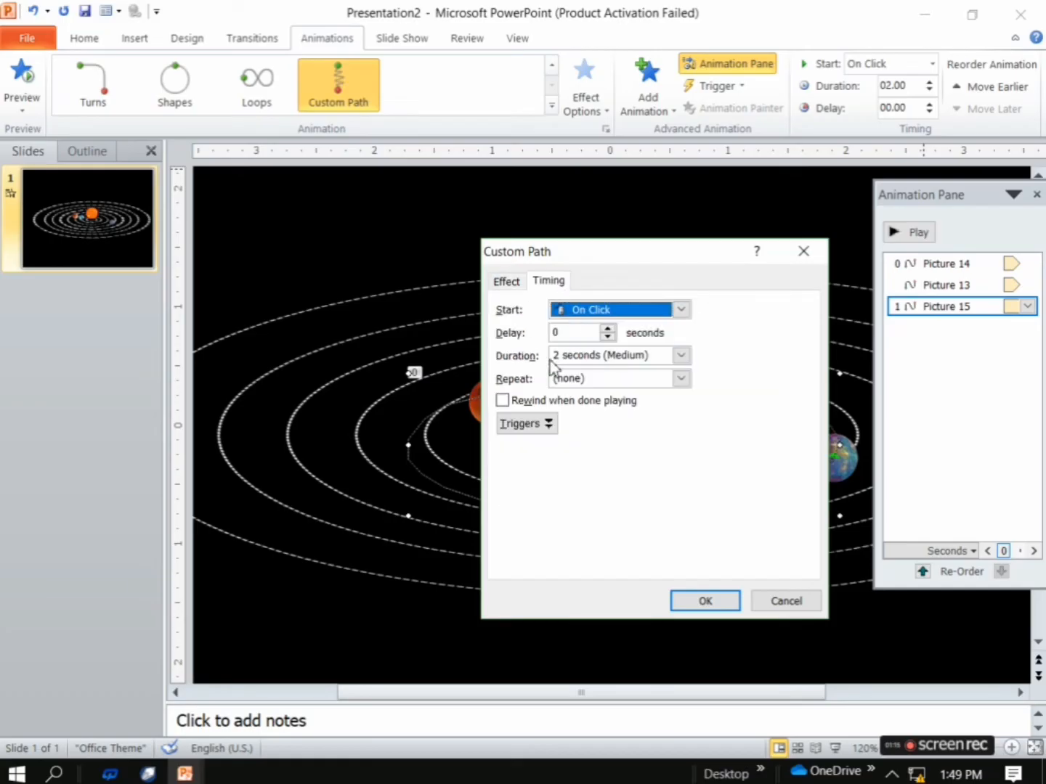
left_click(559, 362)
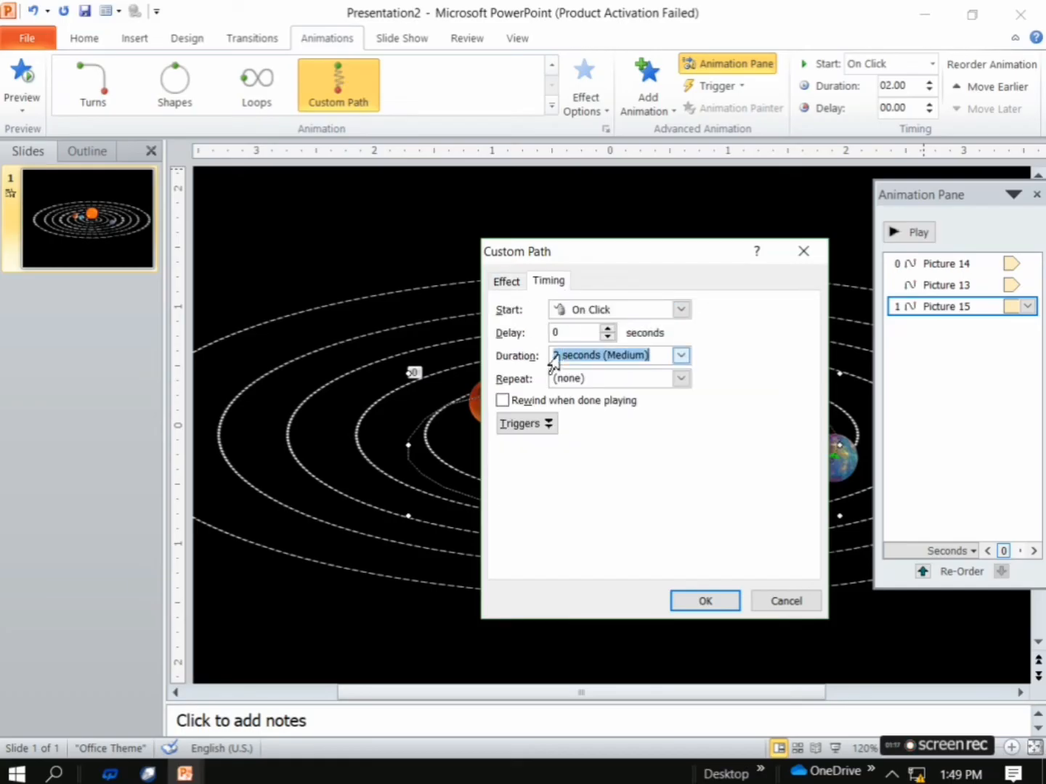
left_click(563, 357)
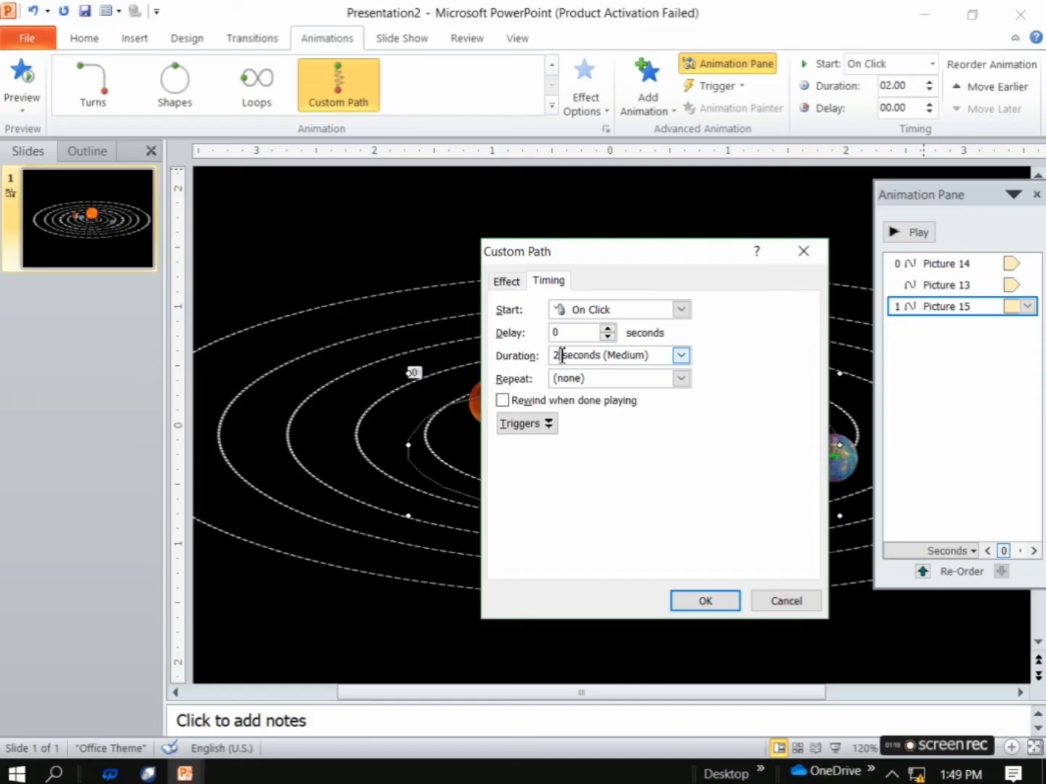
type("7")
key("Delete")
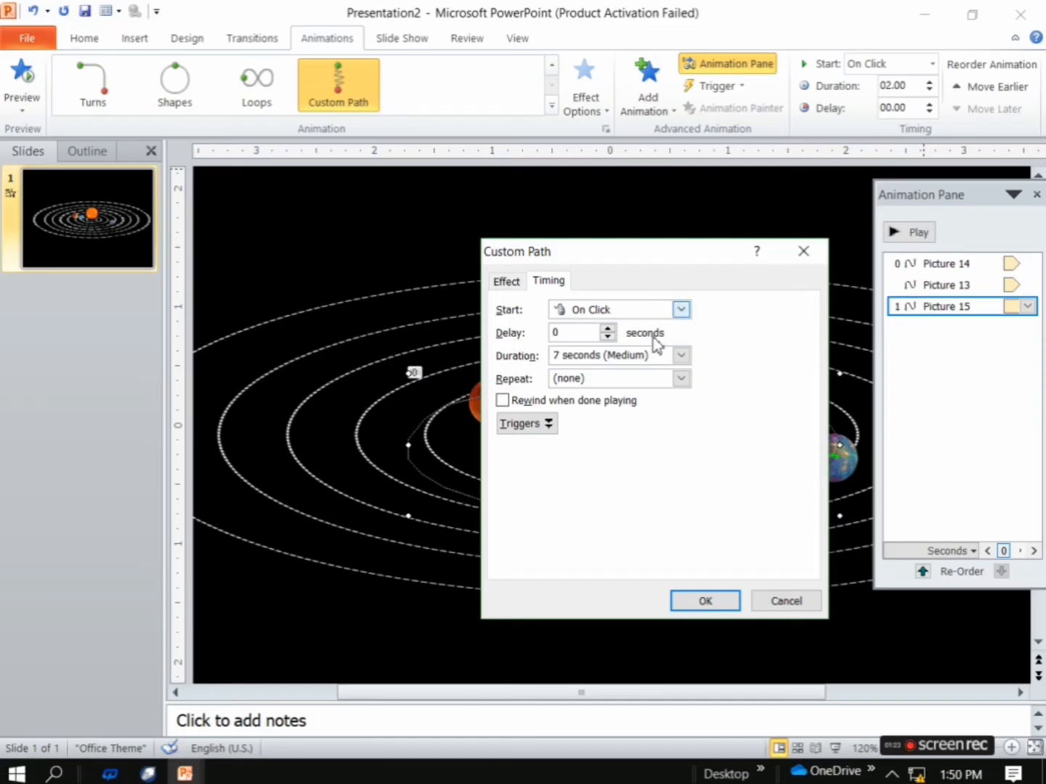
left_click(681, 310)
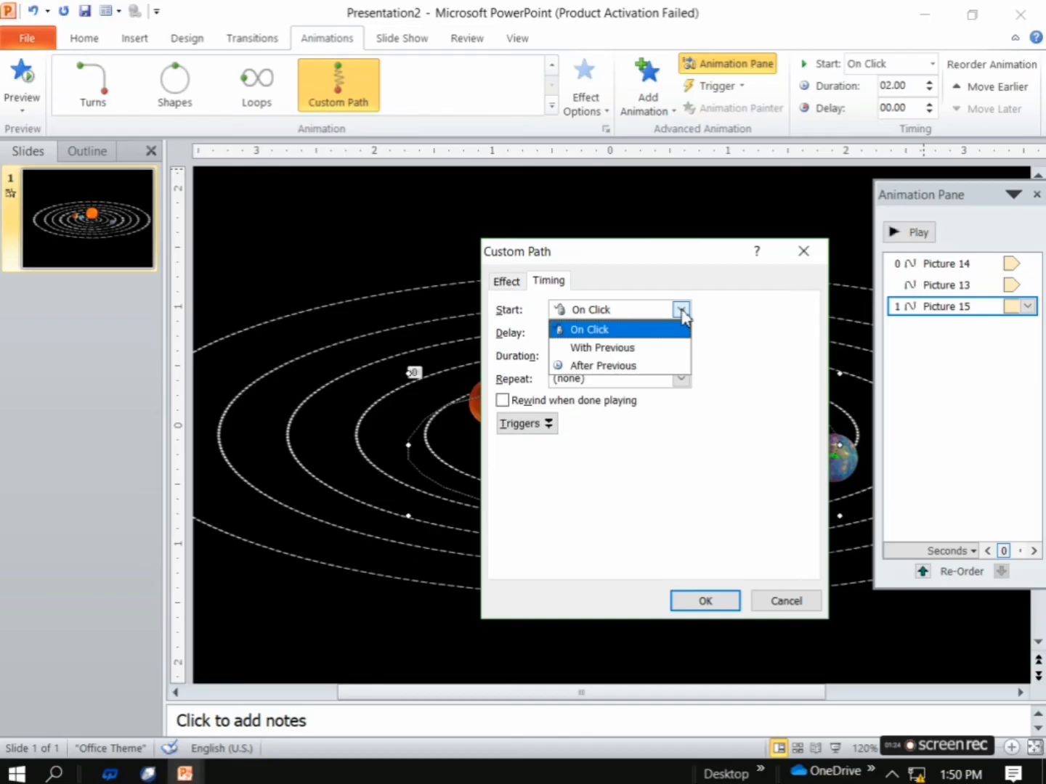
left_click(614, 347)
left_click(680, 378)
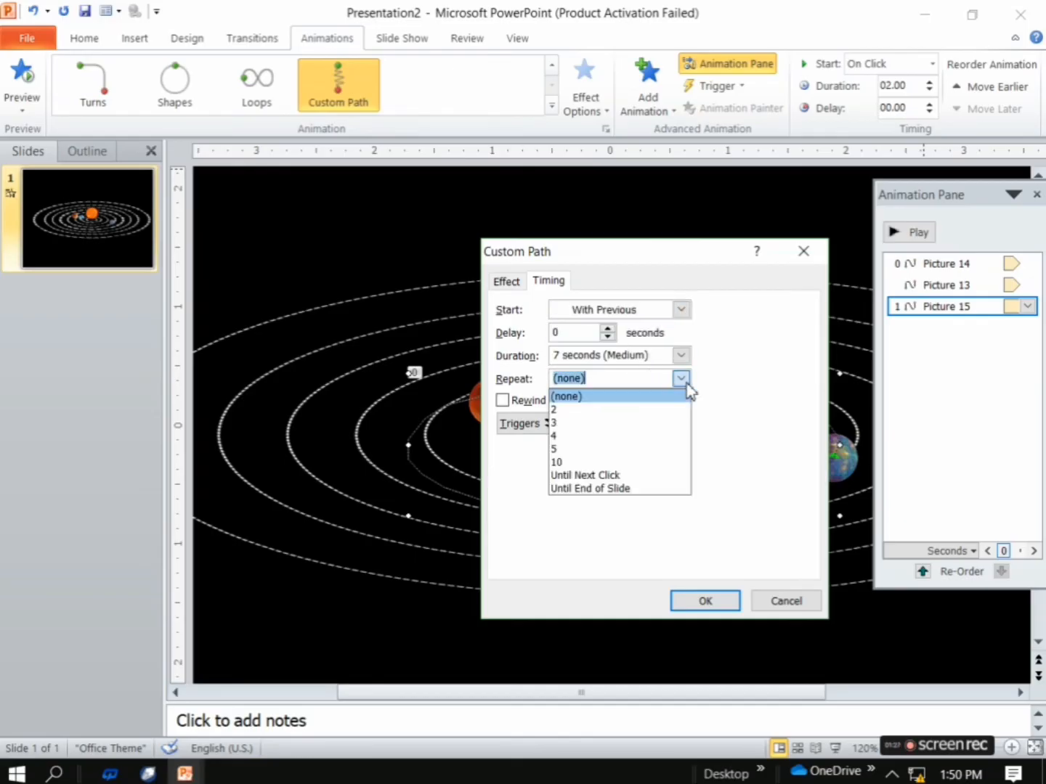
left_click(602, 489)
left_click(700, 602)
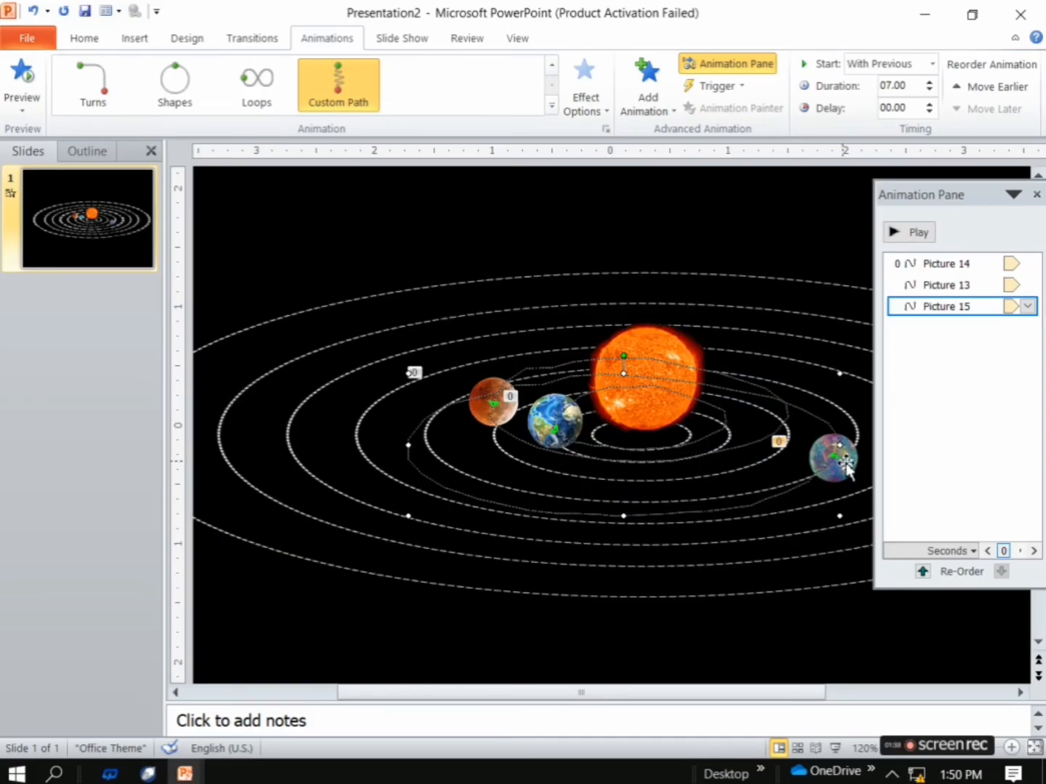
Nudge the multicoloured planet's motion path slightly right and up to follow the fourth orbit more closely
key("Right")
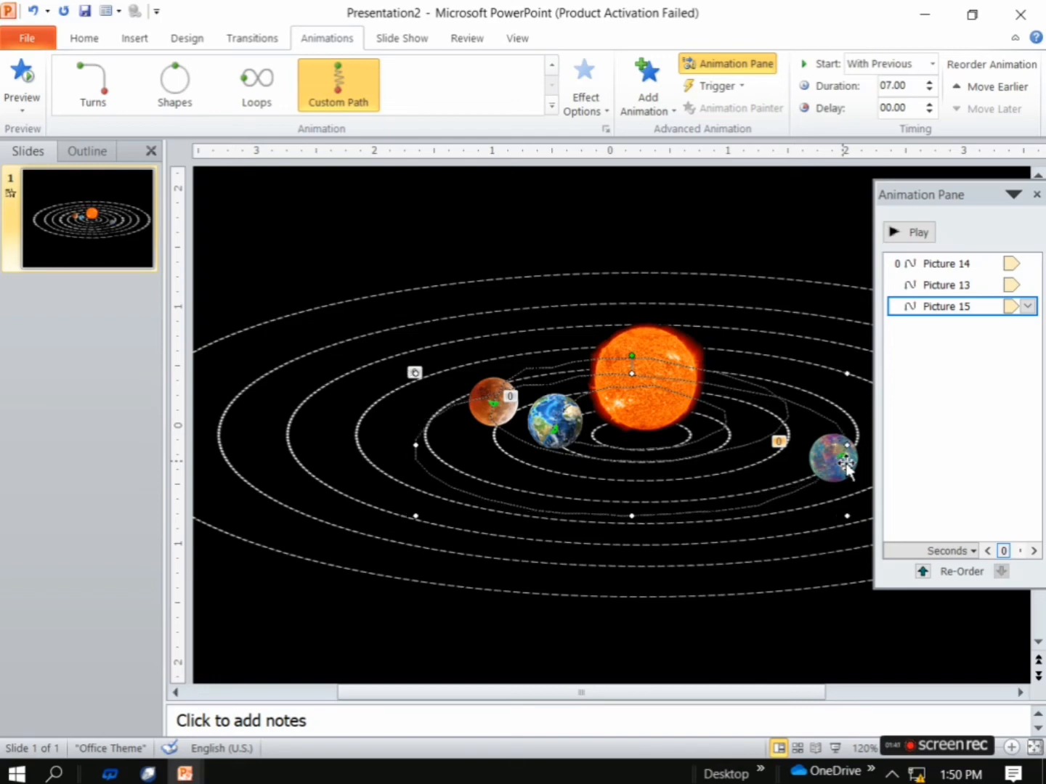
key("Right")
key("Right")
key("Right")
key("Up")
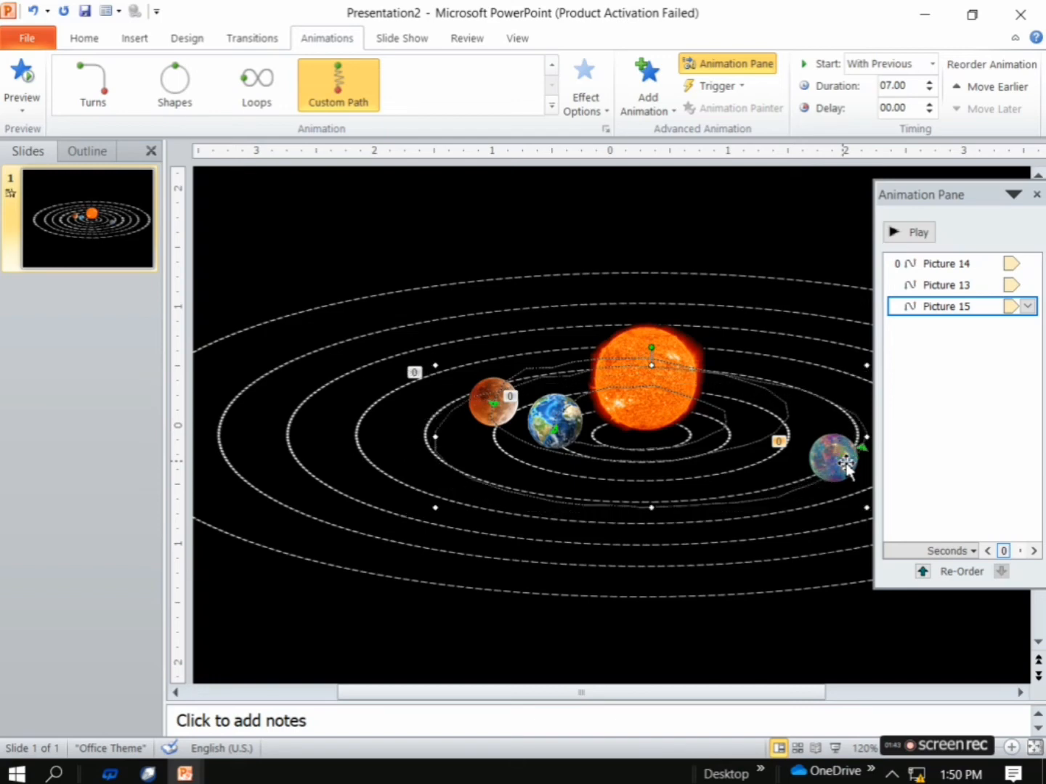
Preview the three planets' animations twice, then close the Animation Pane
left_click(898, 234)
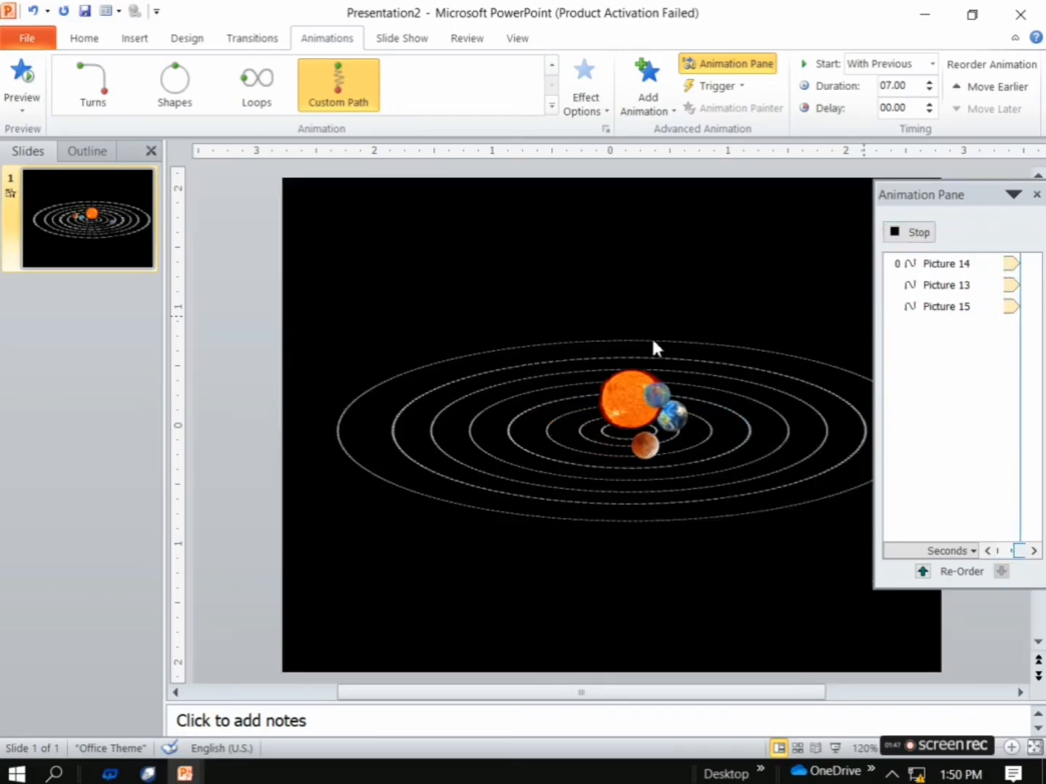
left_click(706, 424)
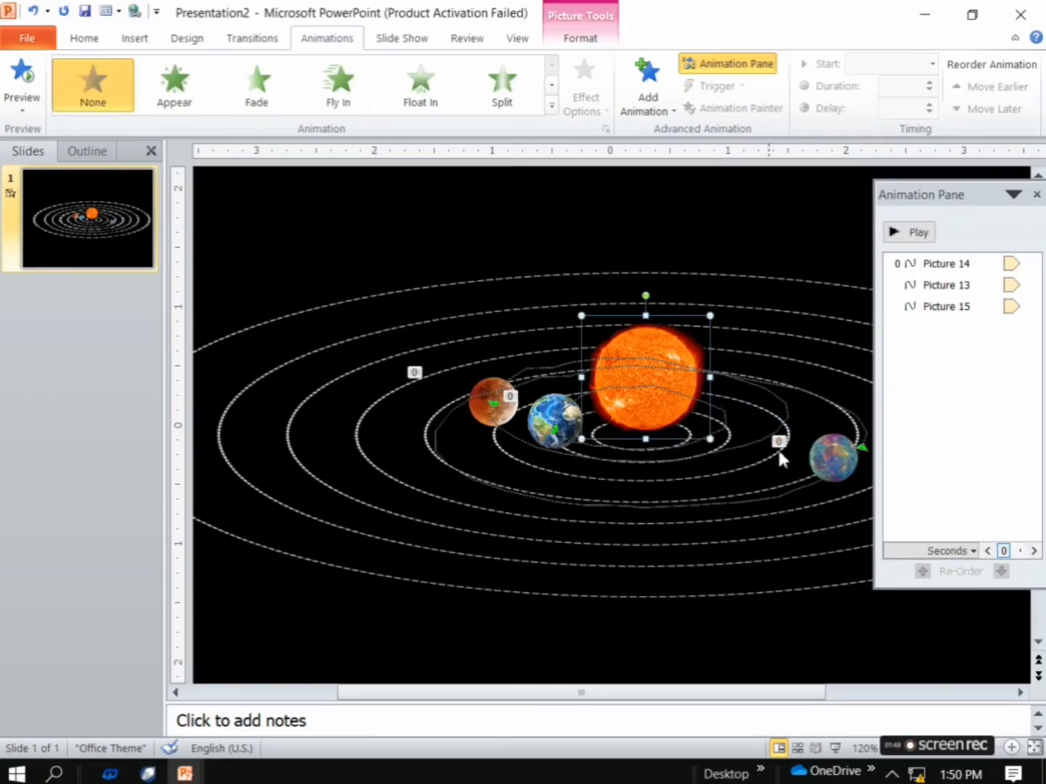
left_click(835, 468)
left_click(898, 232)
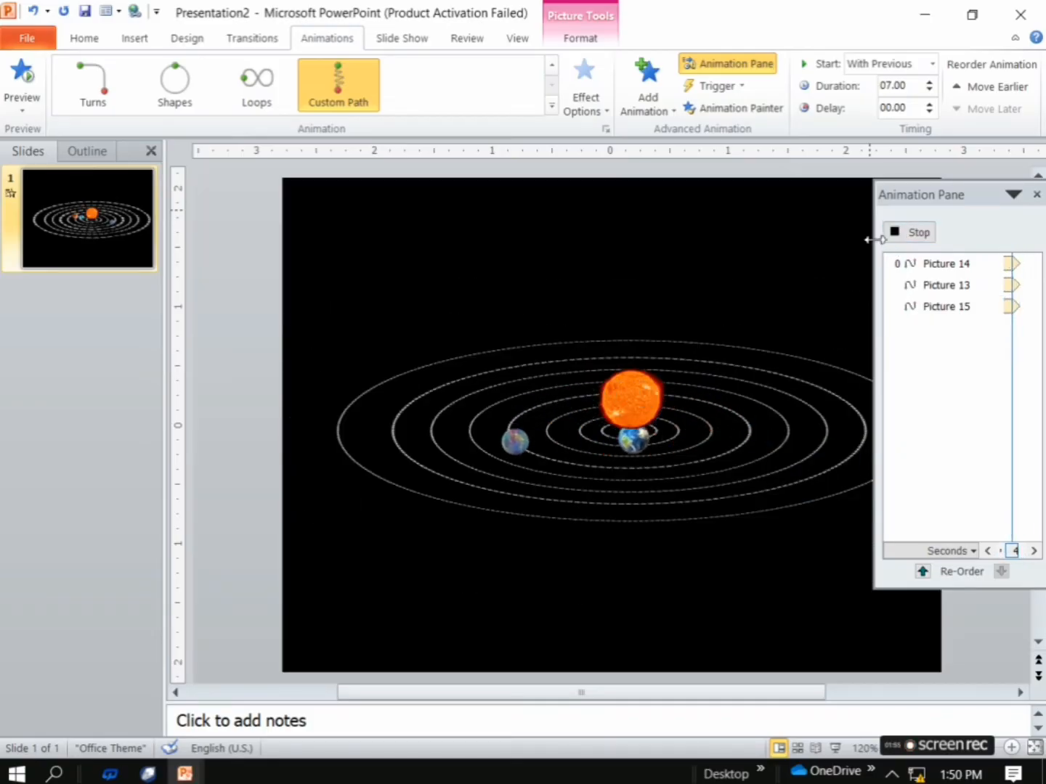
left_click(702, 594)
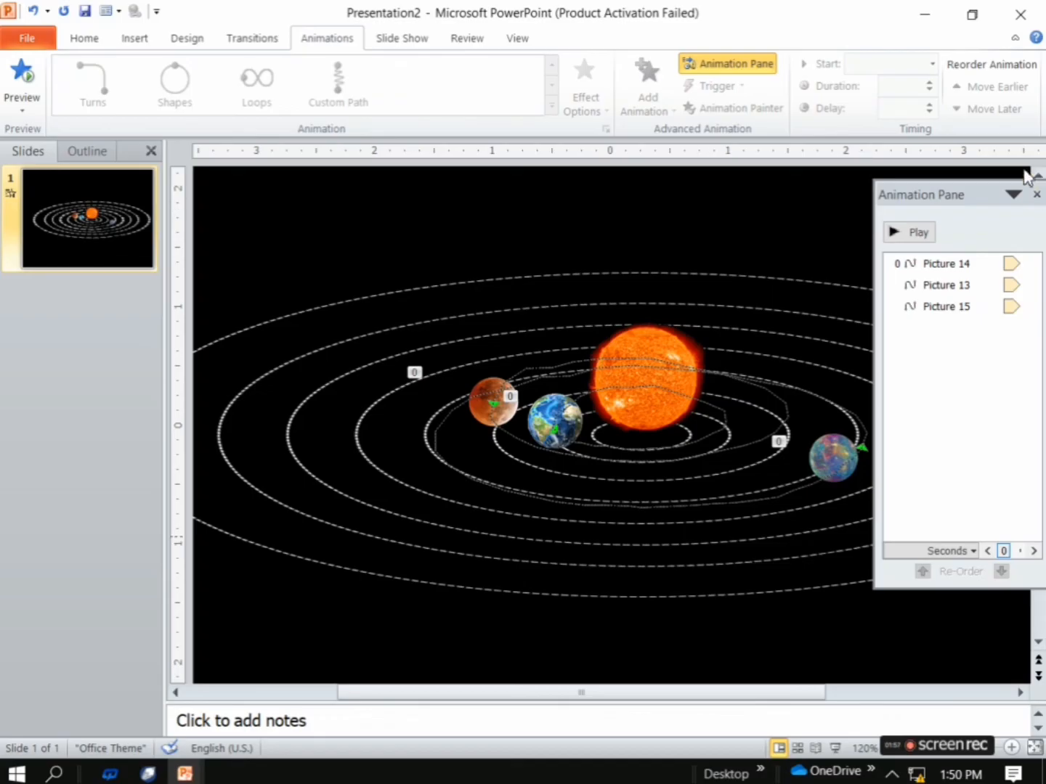
left_click(1036, 194)
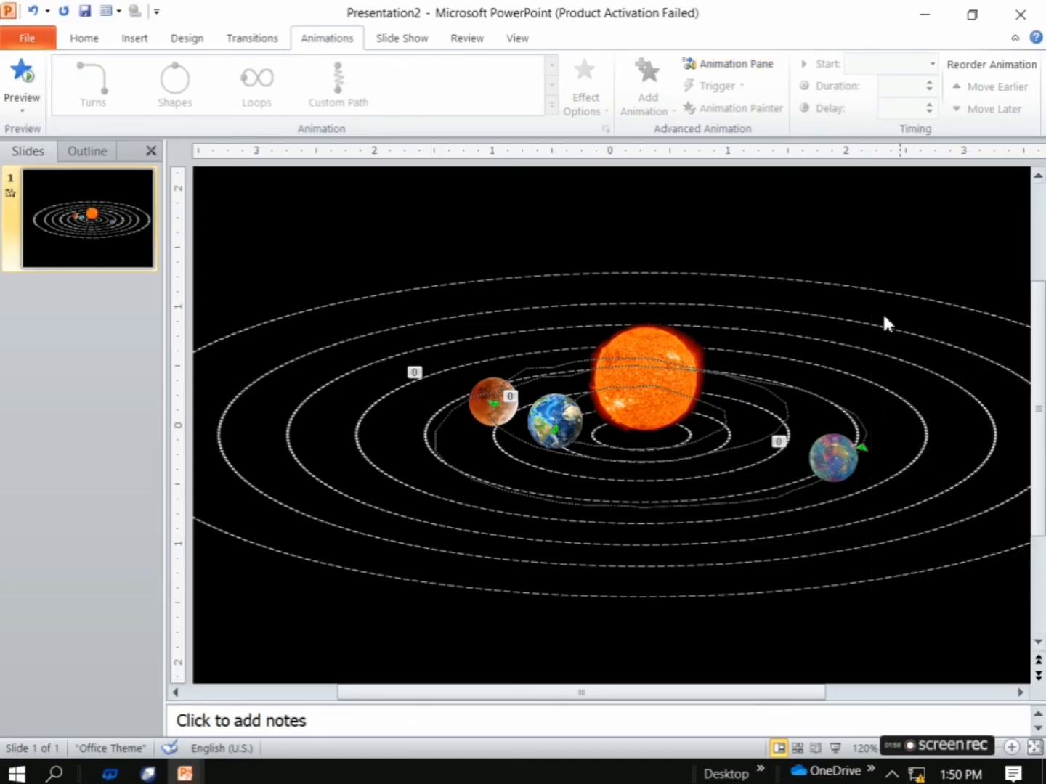
Insert the orange planet picture images (14) from the sholar animation folder onto the slide
left_click(131, 42)
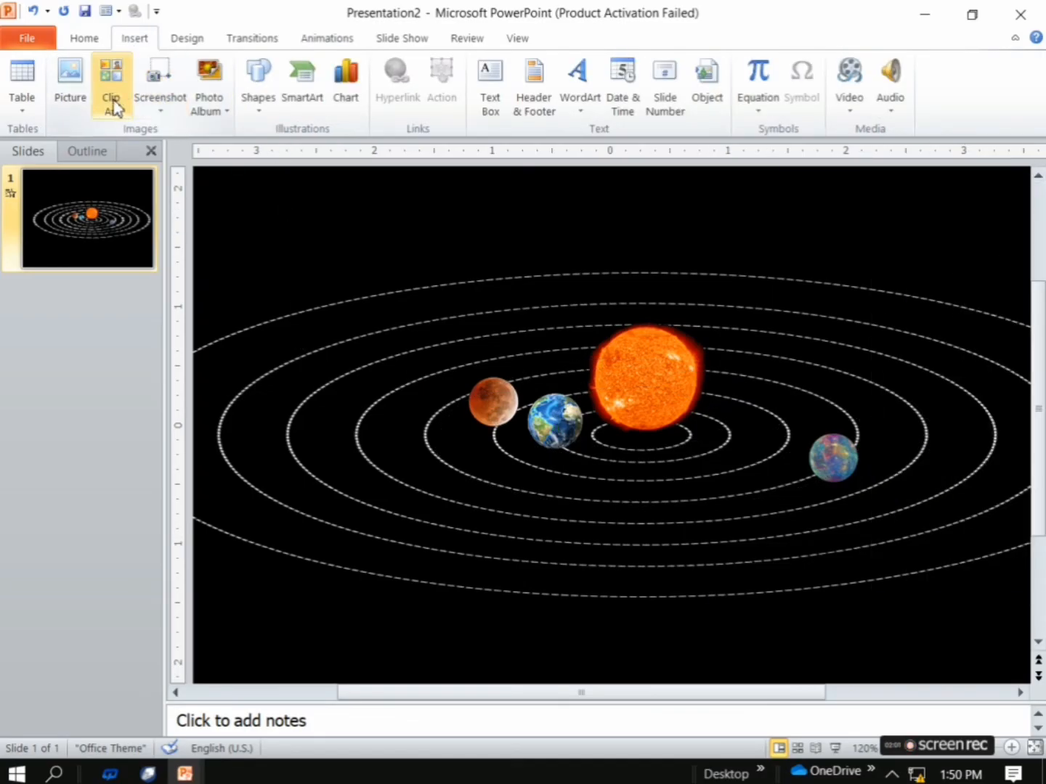
left_click(72, 94)
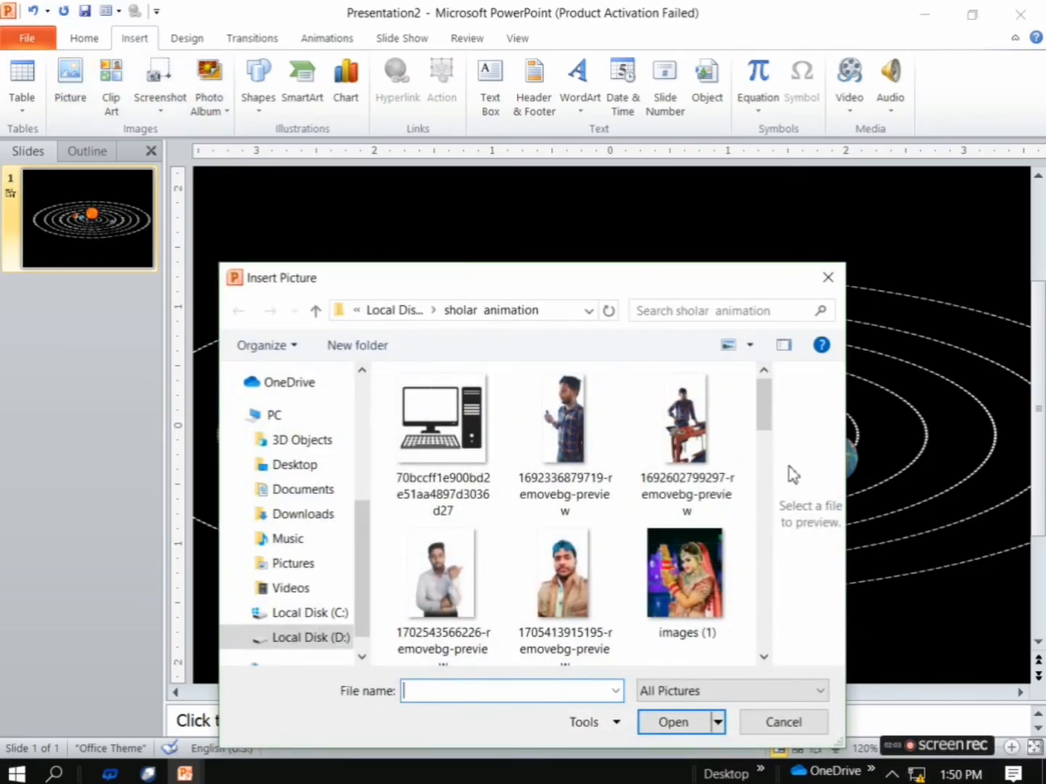
left_click_drag(763, 418, 756, 578)
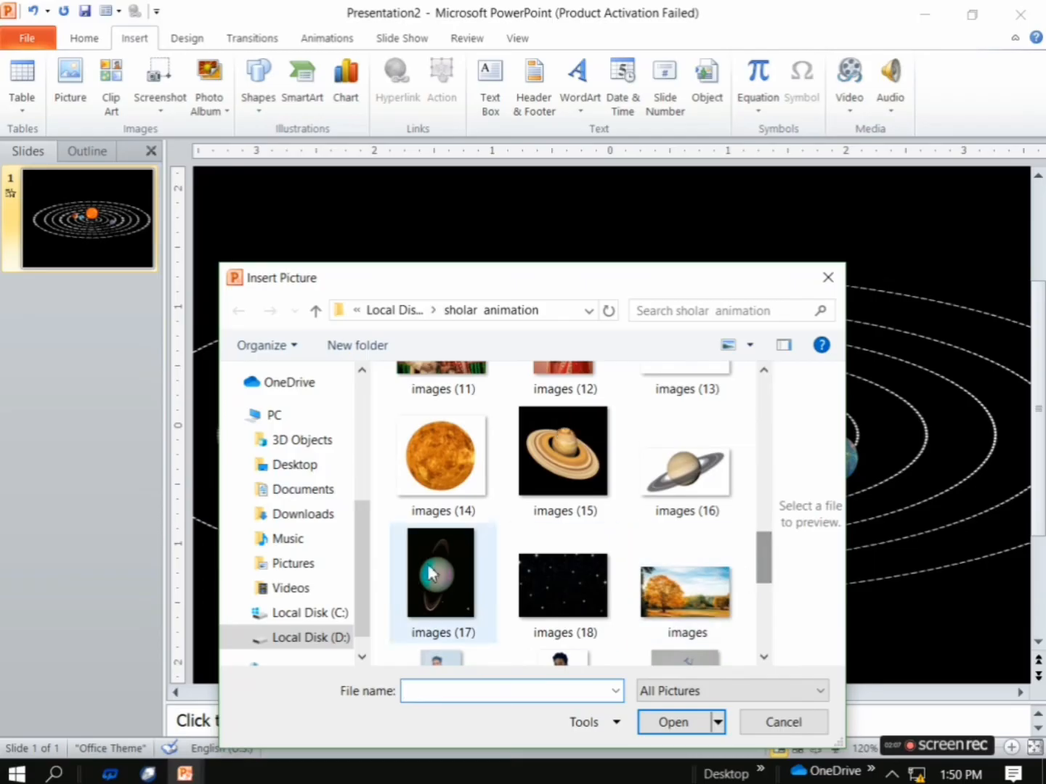
double_click(441, 462)
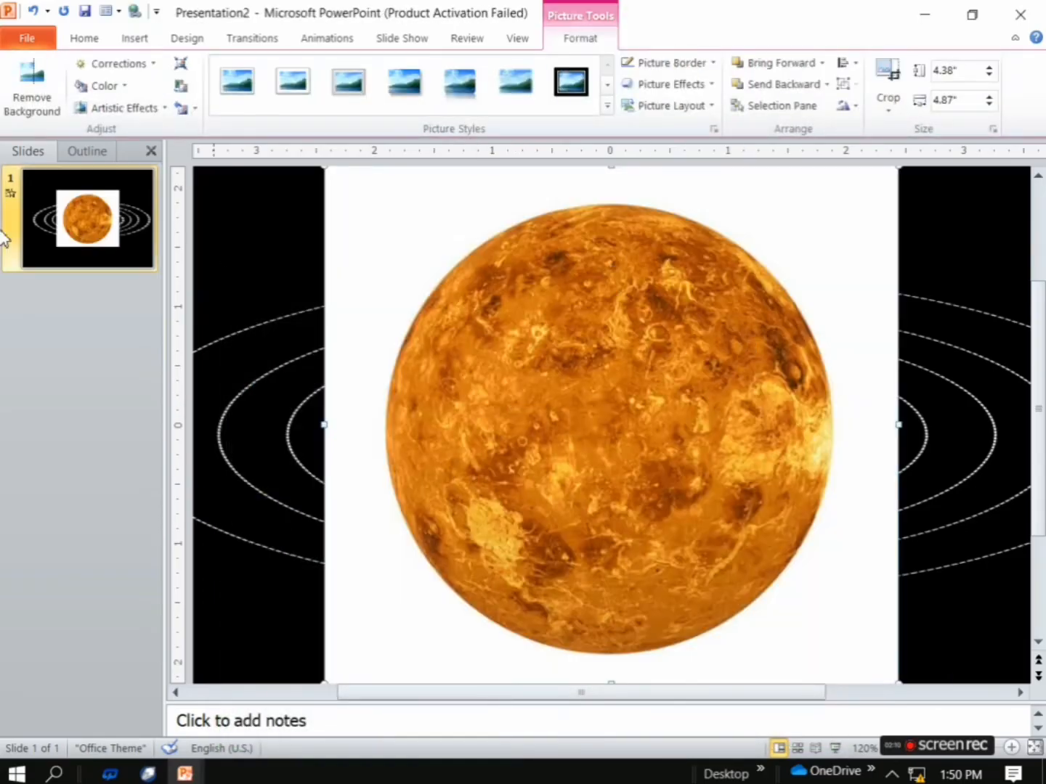
Make the orange planet picture's white background transparent, then shrink it to about 0.46" by 0.52" and place it up and right of the sun
left_click(118, 88)
left_click(131, 566)
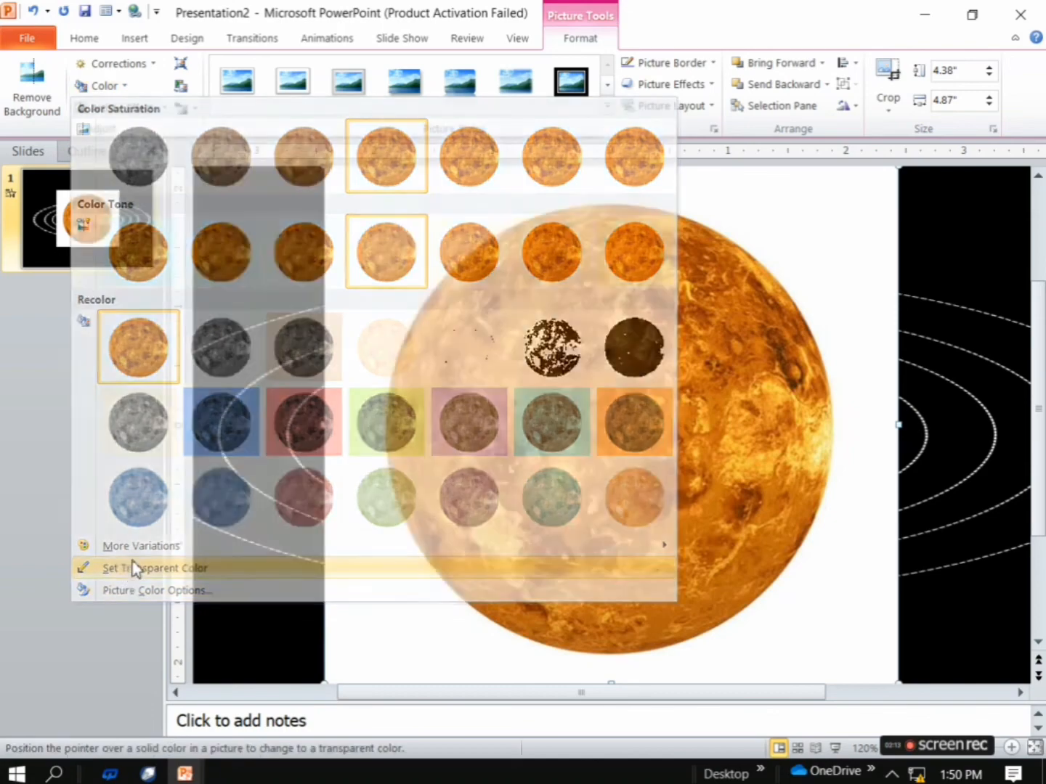
left_click(812, 230)
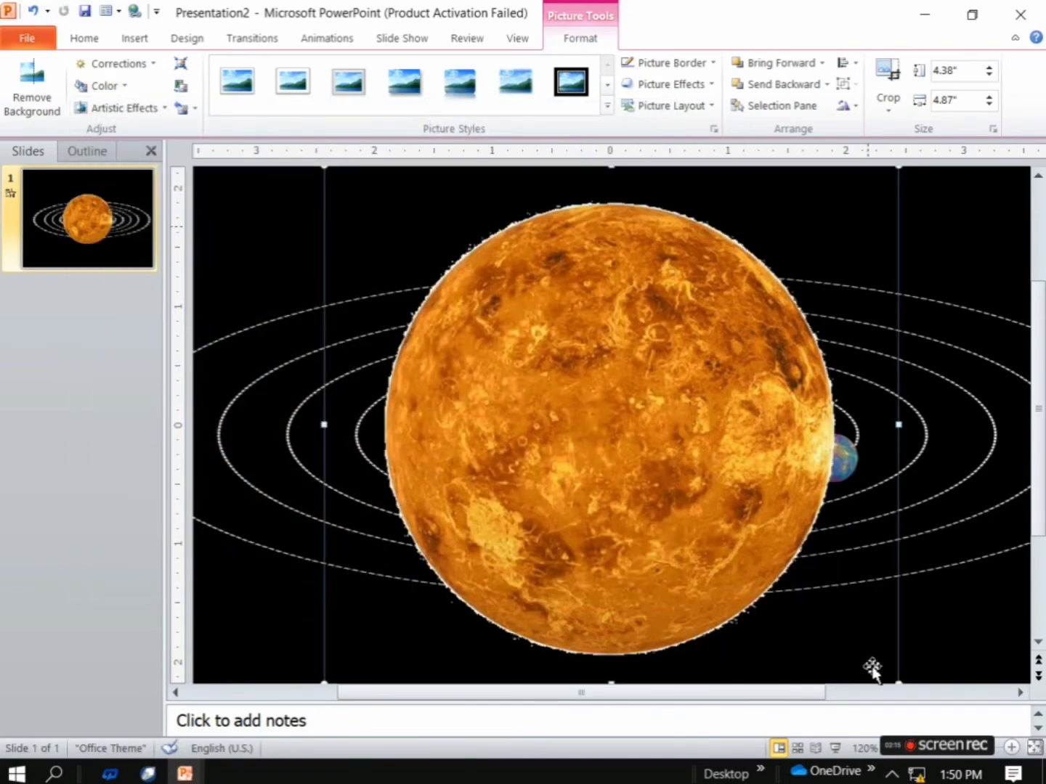
left_click_drag(899, 684, 409, 195)
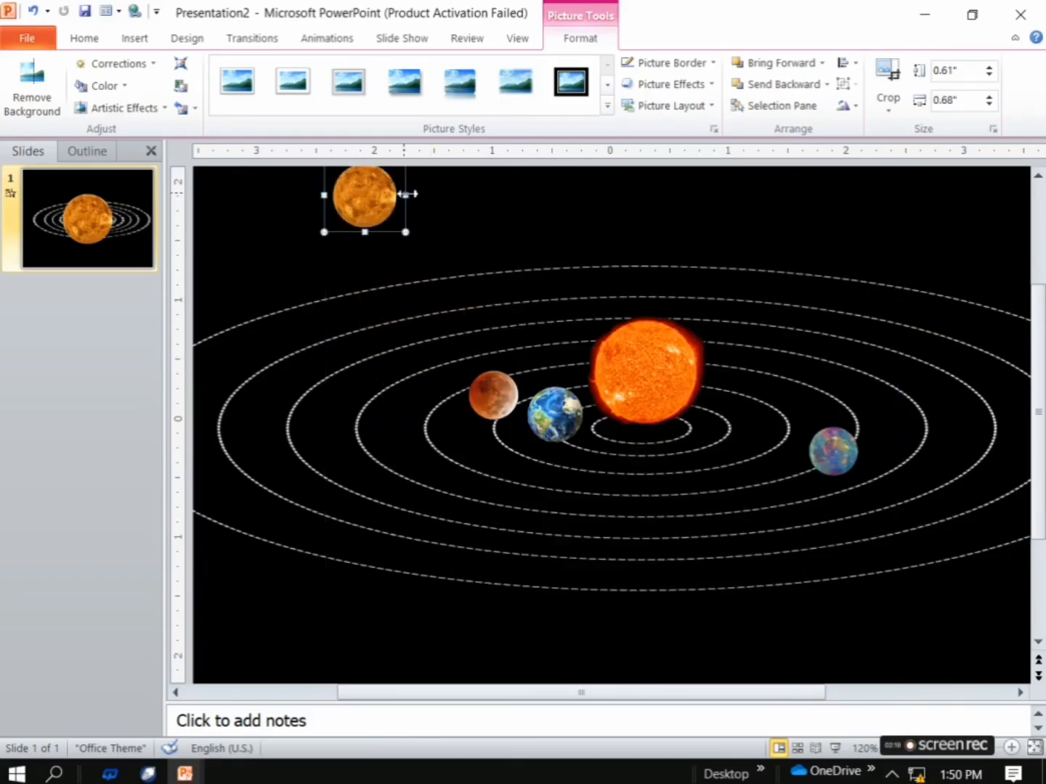
left_click(410, 243)
left_click(393, 218)
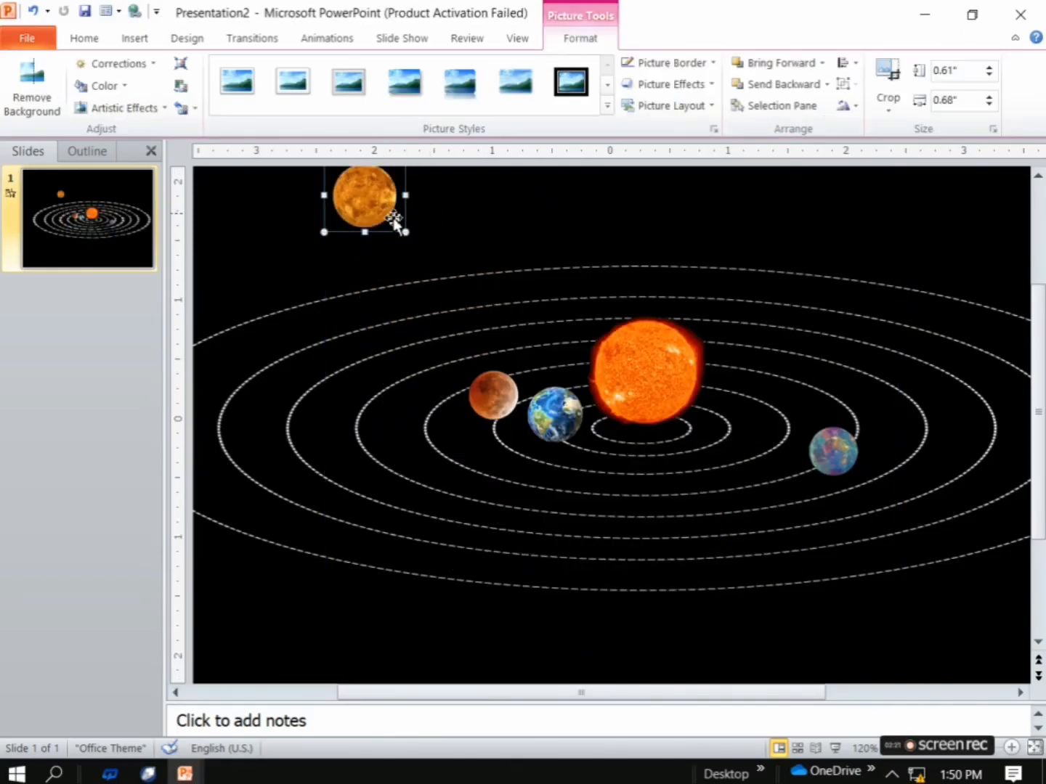
left_click_drag(402, 228, 813, 353)
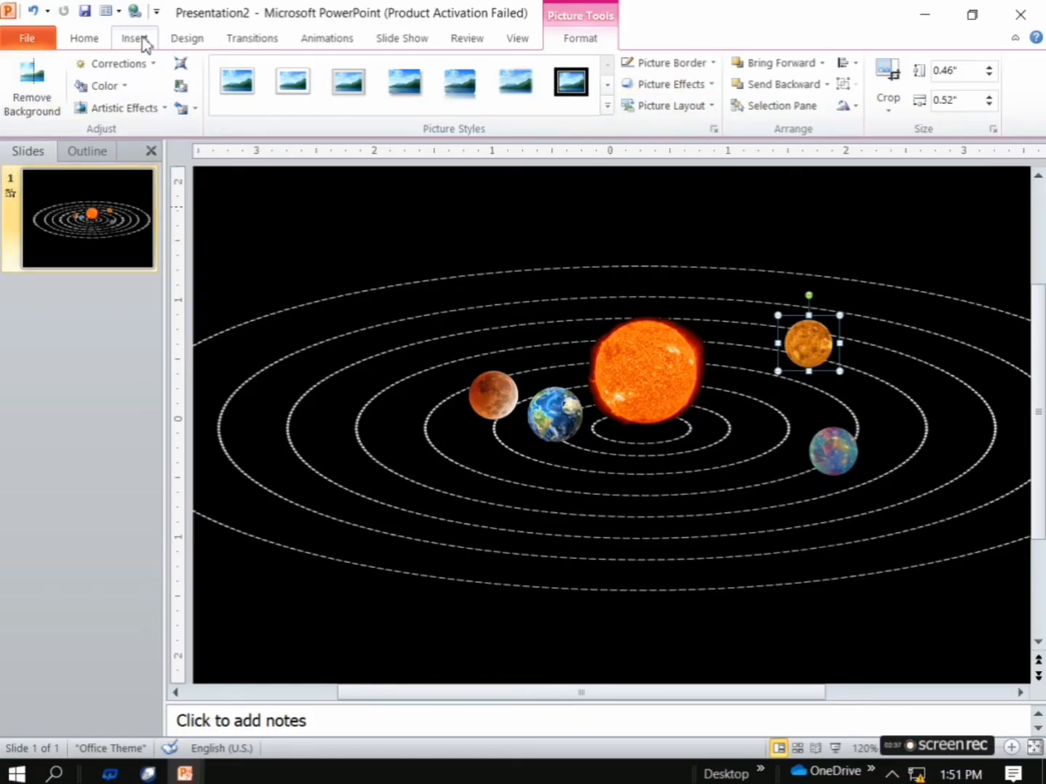
left_click(329, 40)
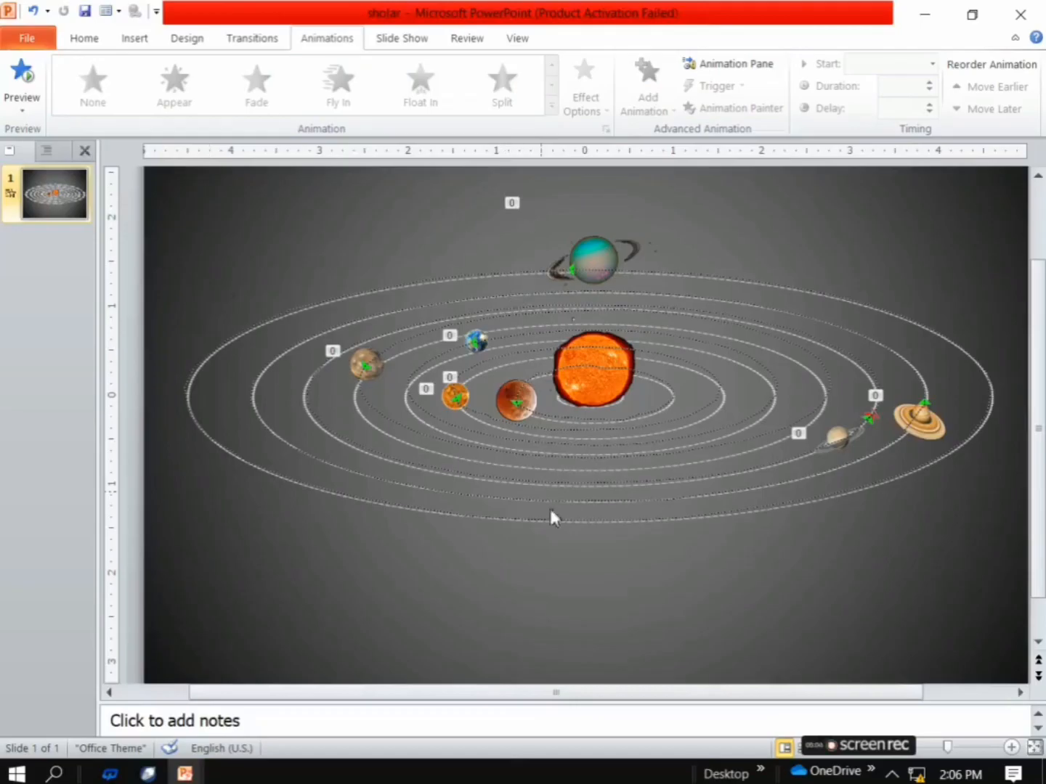
Insert the starry sky picture images (18) from the sholar animation folder into the sholar presentation's slide
left_click(145, 44)
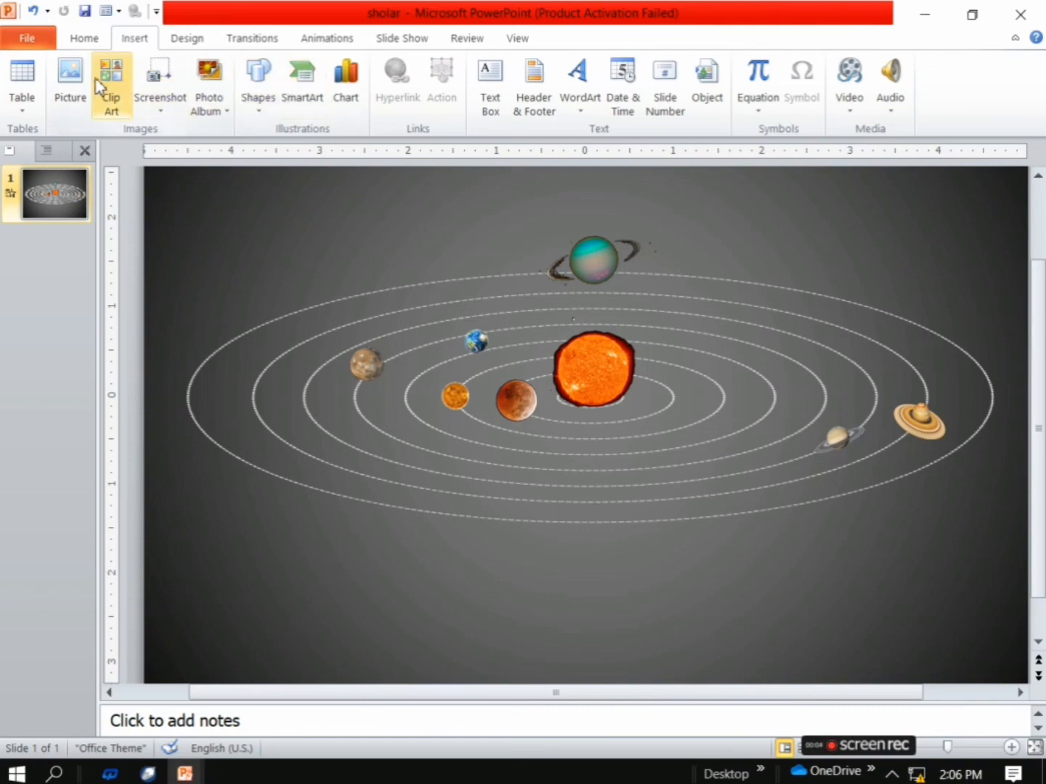
left_click(70, 82)
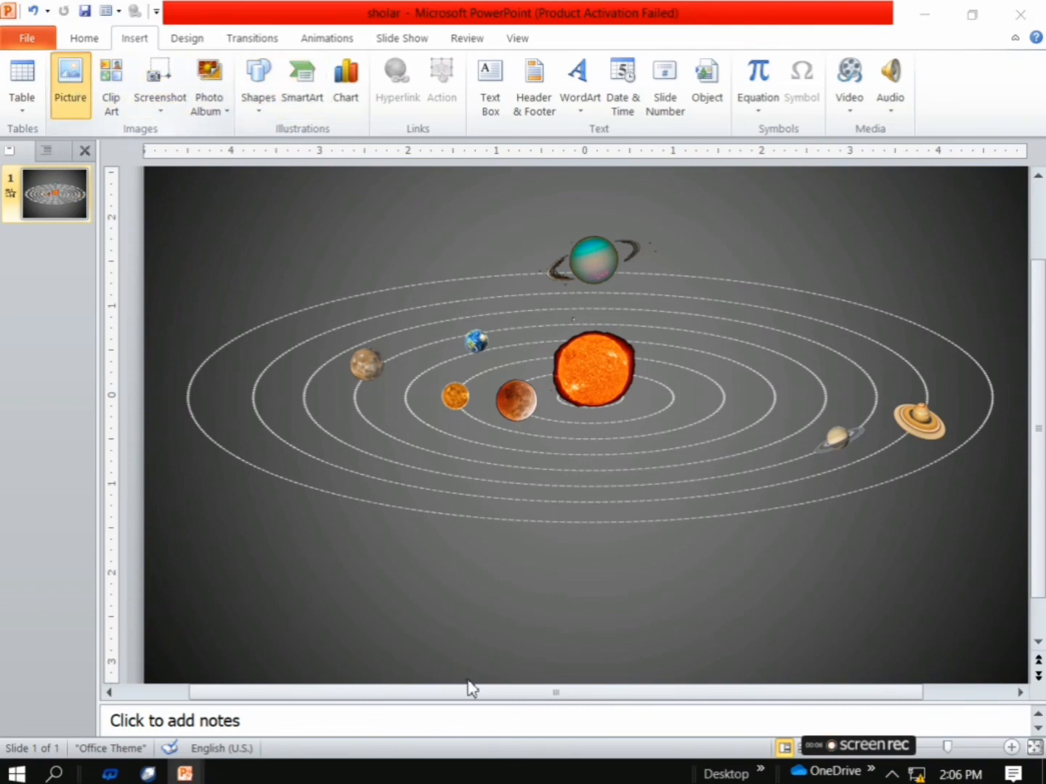
left_click_drag(554, 378, 568, 531)
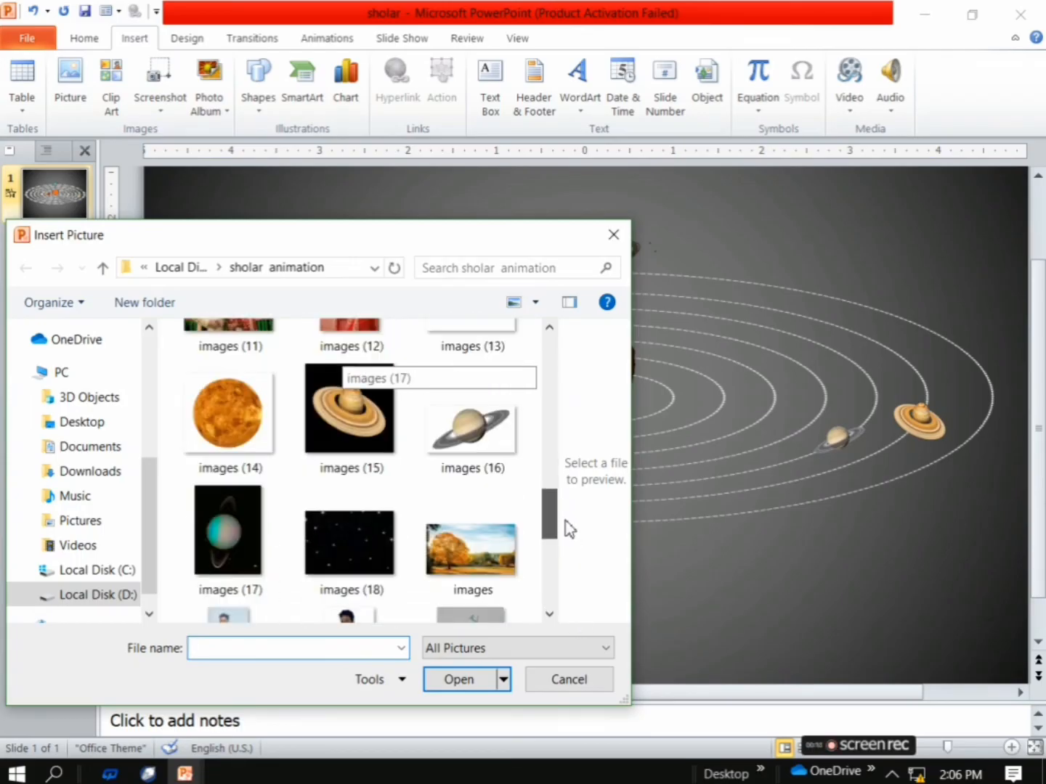
double_click(374, 526)
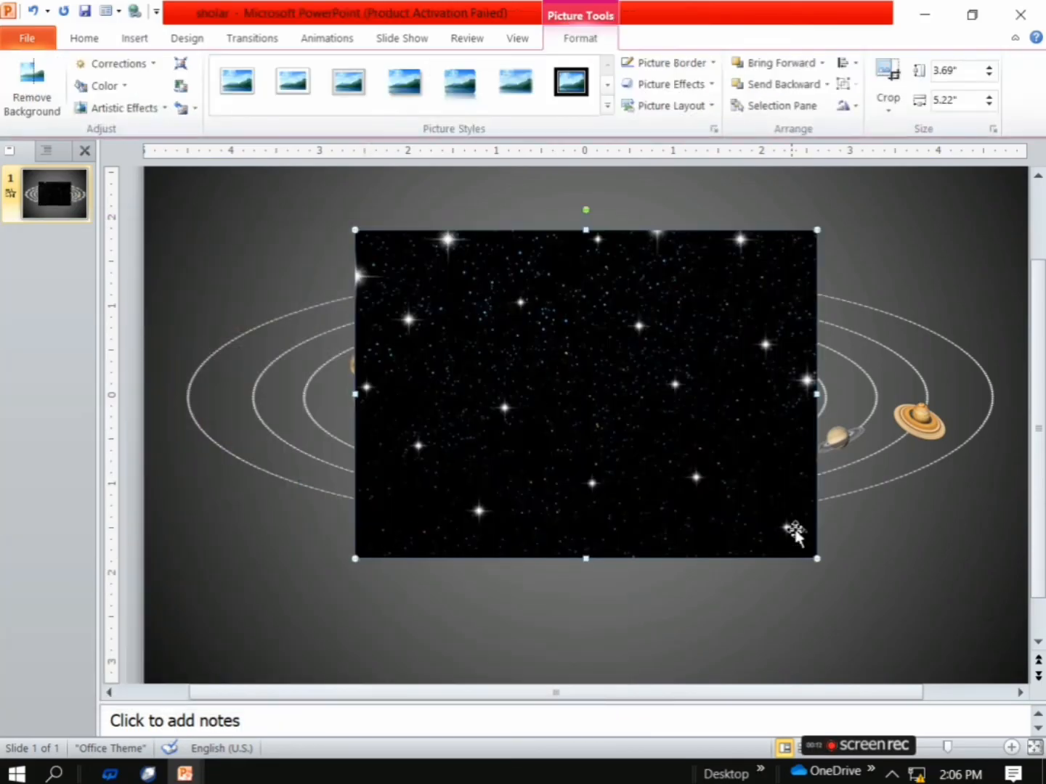
Enlarge the starry sky picture to about 7.55" by 10.67" so that it covers the whole slide
left_click_drag(817, 558, 1030, 696)
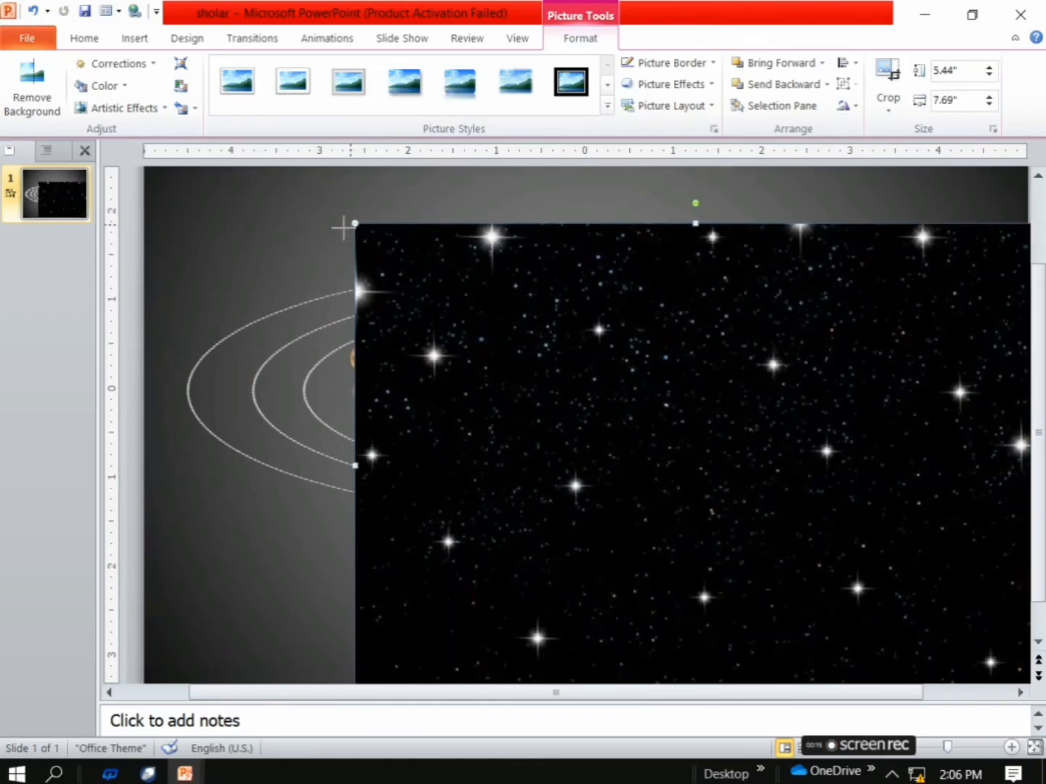
left_click_drag(343, 228, 101, 187)
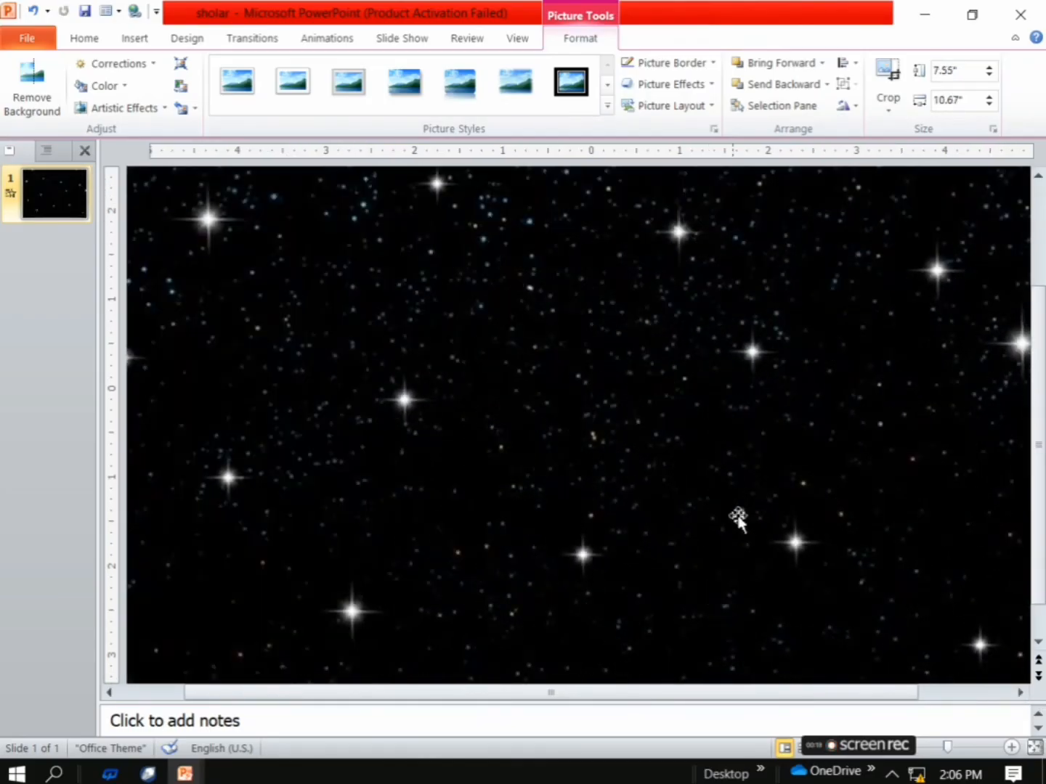
left_click(1001, 692)
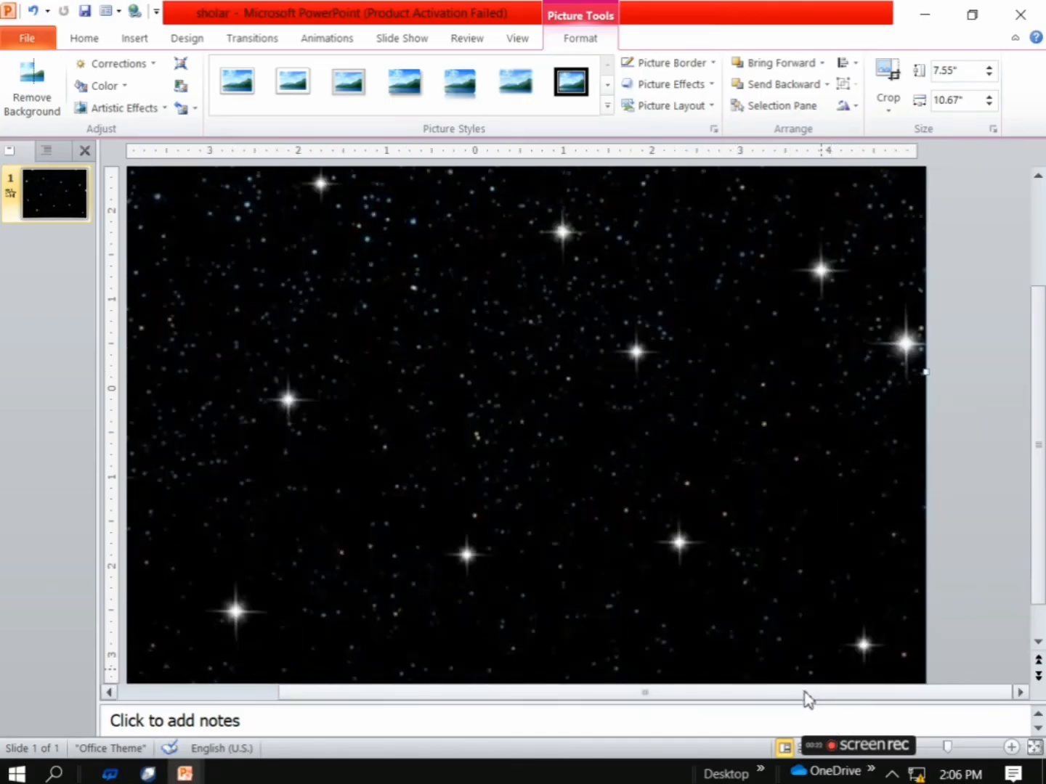
left_click_drag(807, 694, 619, 692)
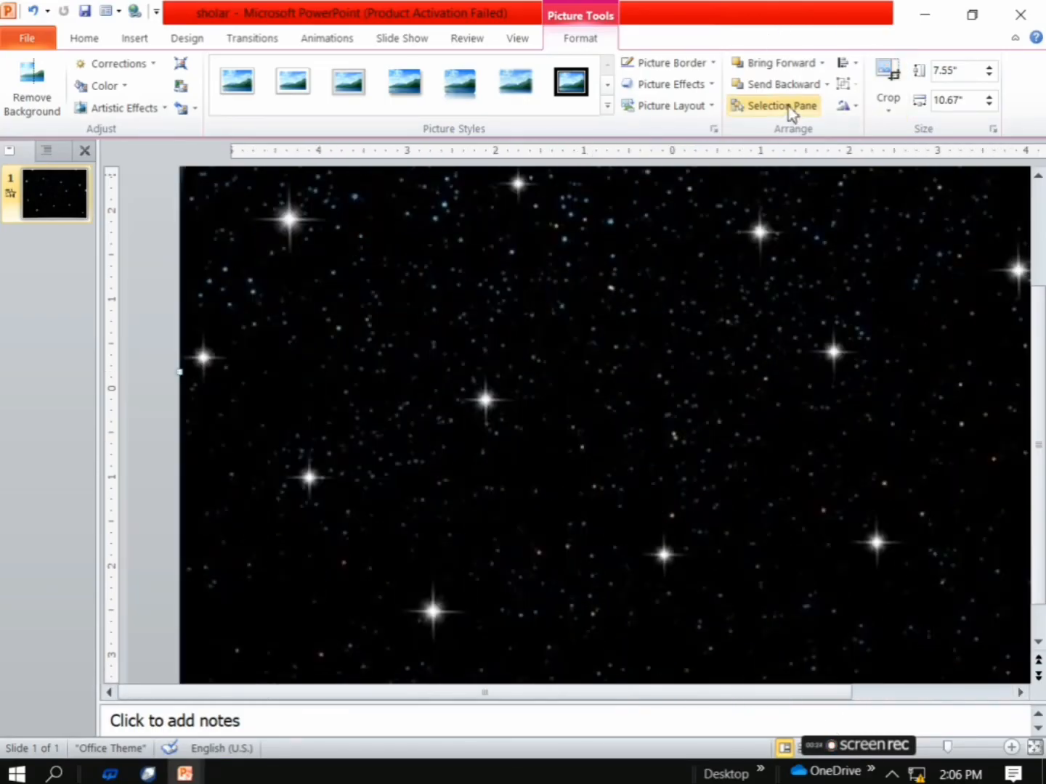
Send the starry sky picture backward behind the sun, planets and orbits, then start the slide show
left_click(784, 84)
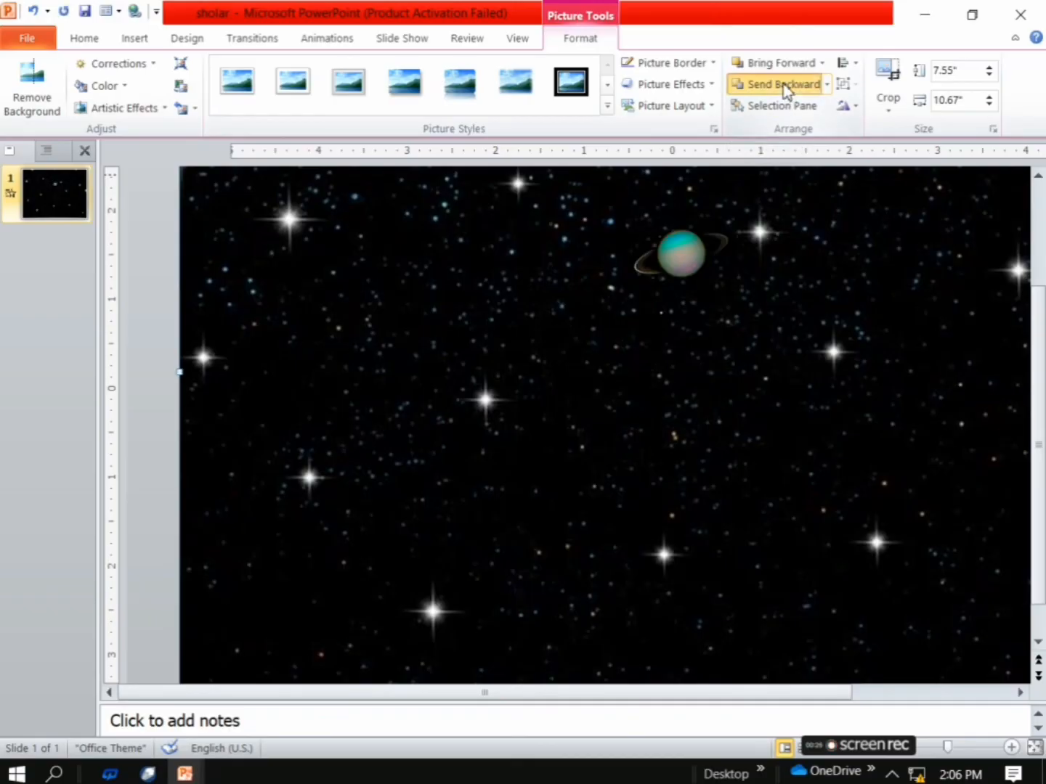
left_click(784, 84)
left_click(785, 83)
left_click(785, 85)
left_click(784, 84)
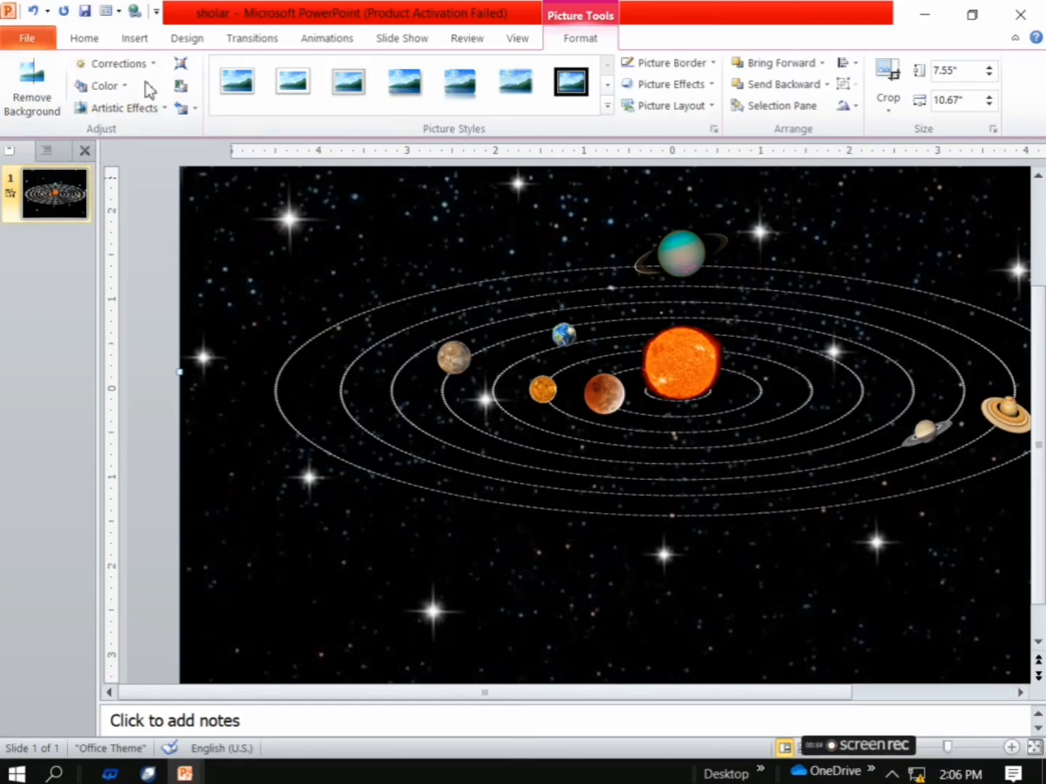
key("F5")
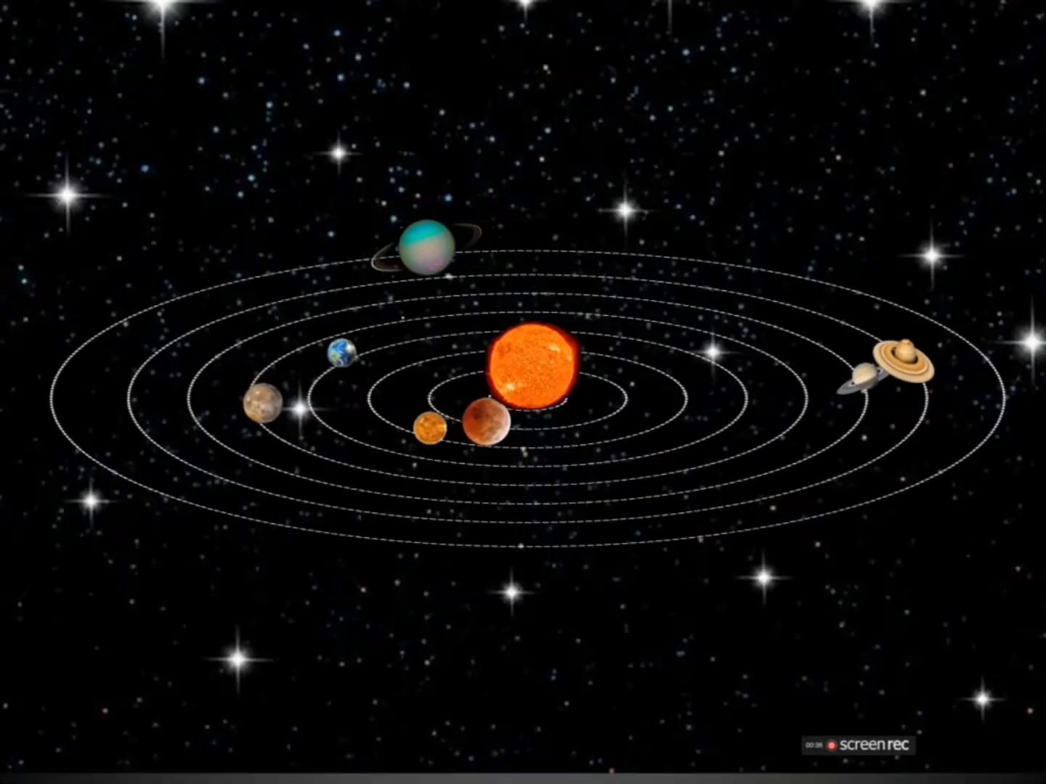